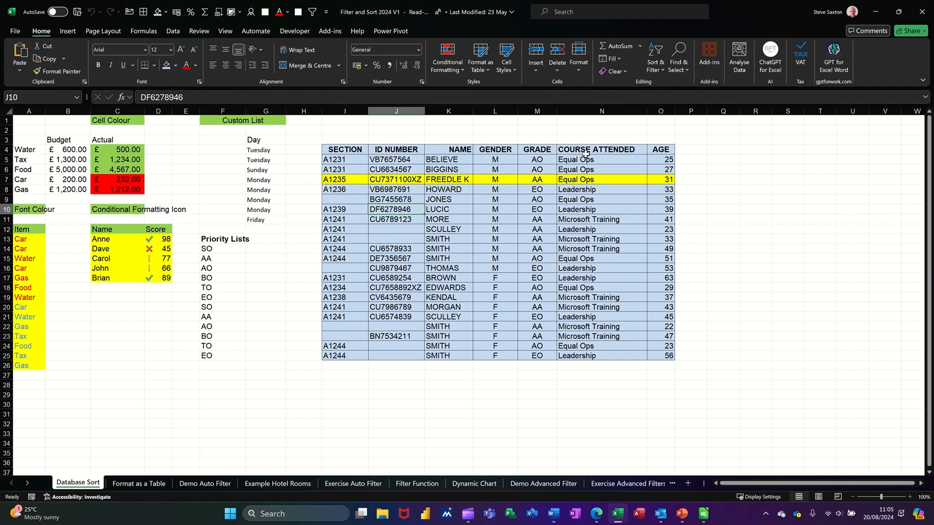
Sort the staff table by COURSE ATTENDED from A to Z, and re-sort the same column from Z to A.
click(607, 200)
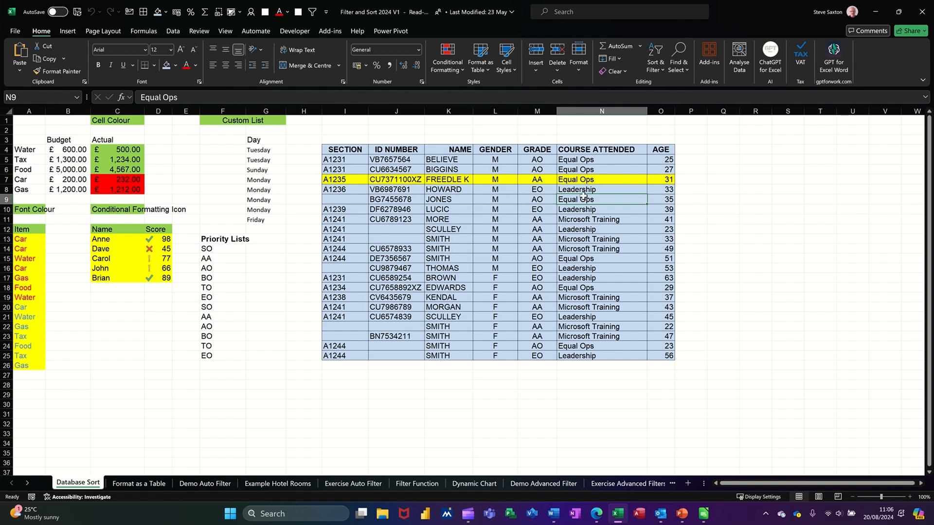
drag(596, 180, 597, 277)
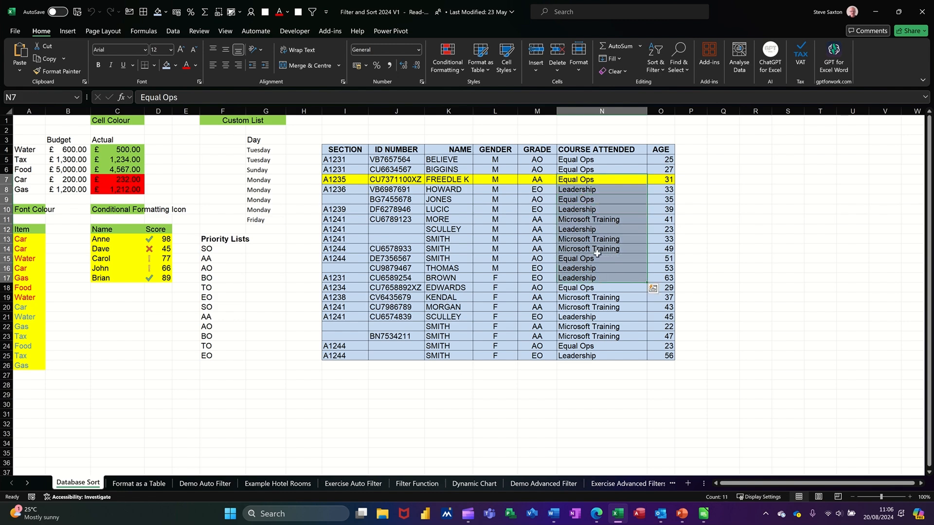
click(597, 201)
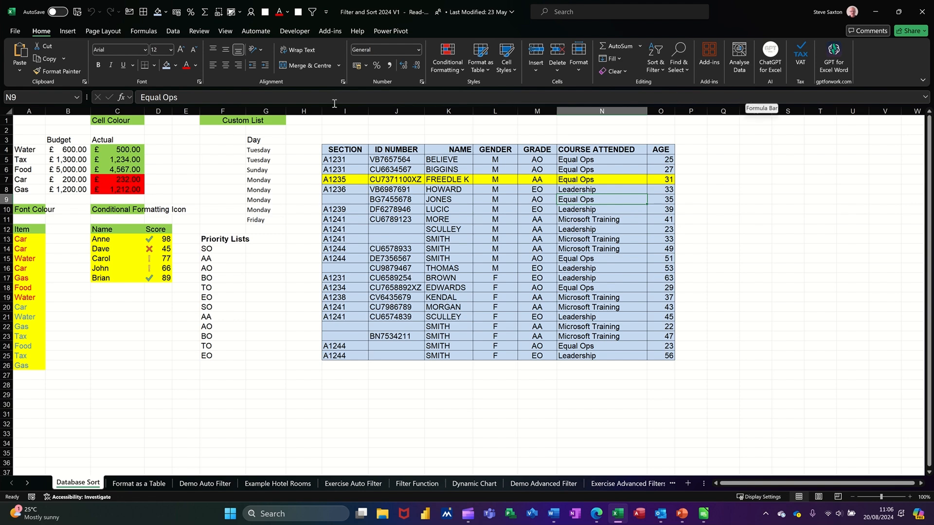
click(665, 69)
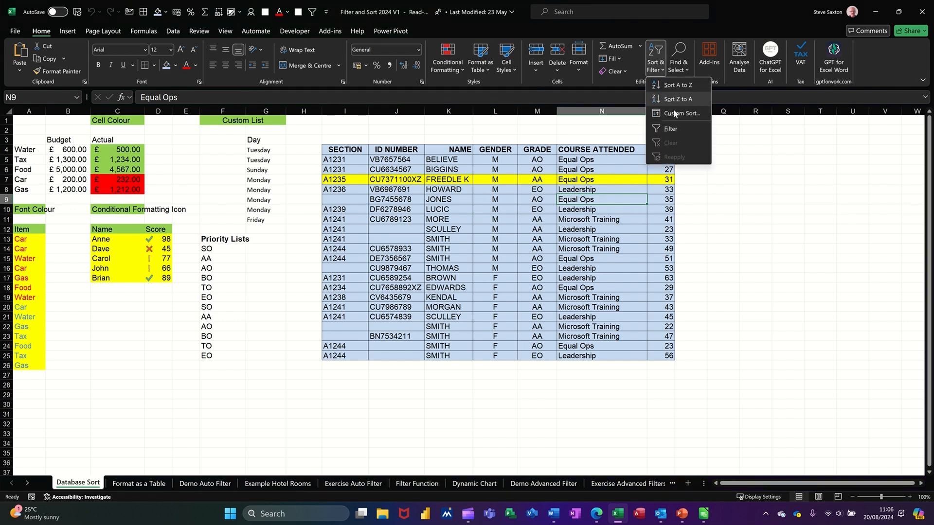
click(174, 31)
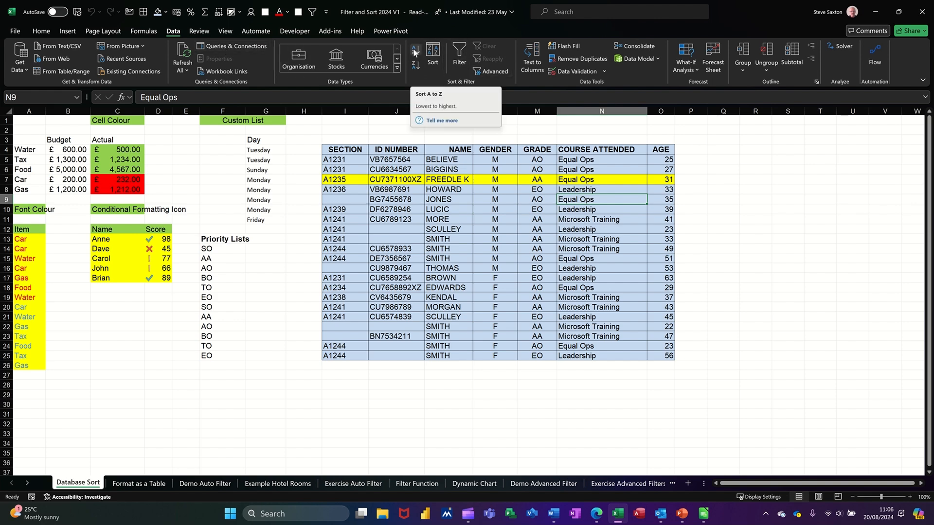
click(415, 51)
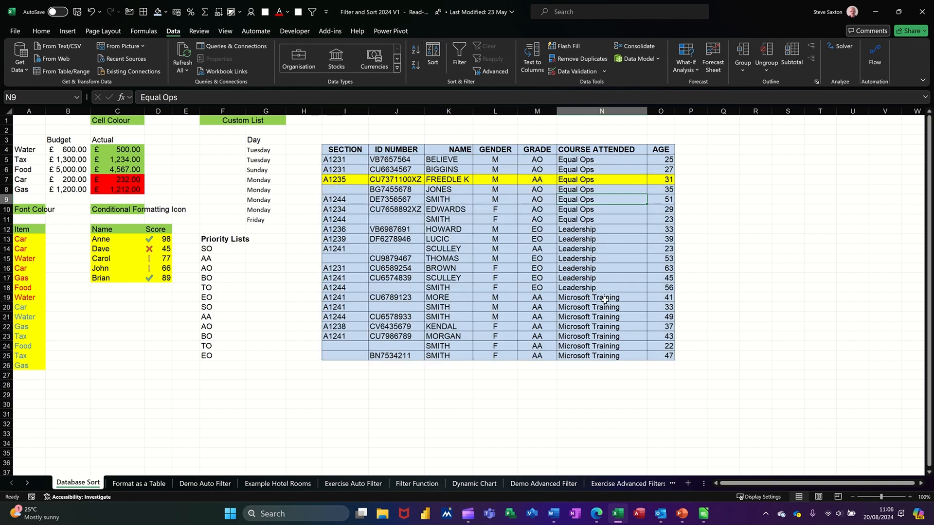
click(416, 67)
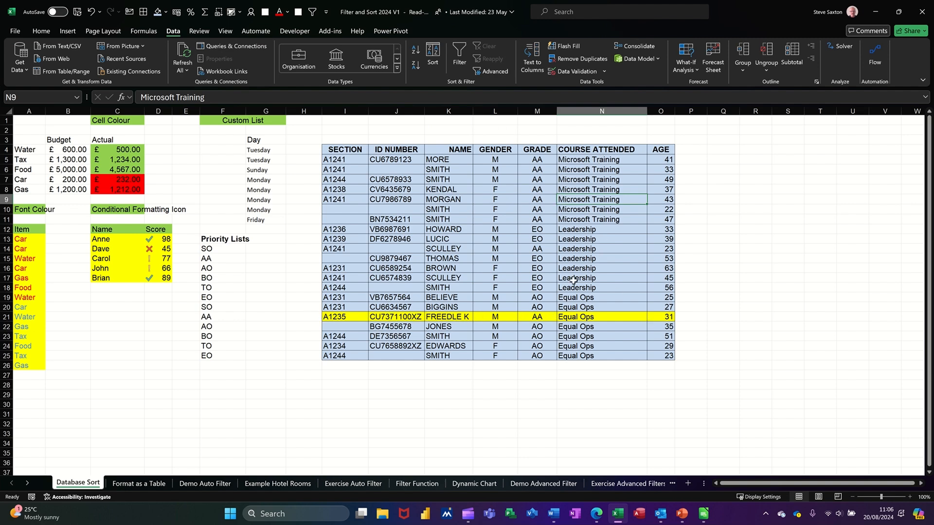
Sort the staff table by GENDER from A to Z, and then by GRADE from A to Z.
click(497, 188)
click(416, 50)
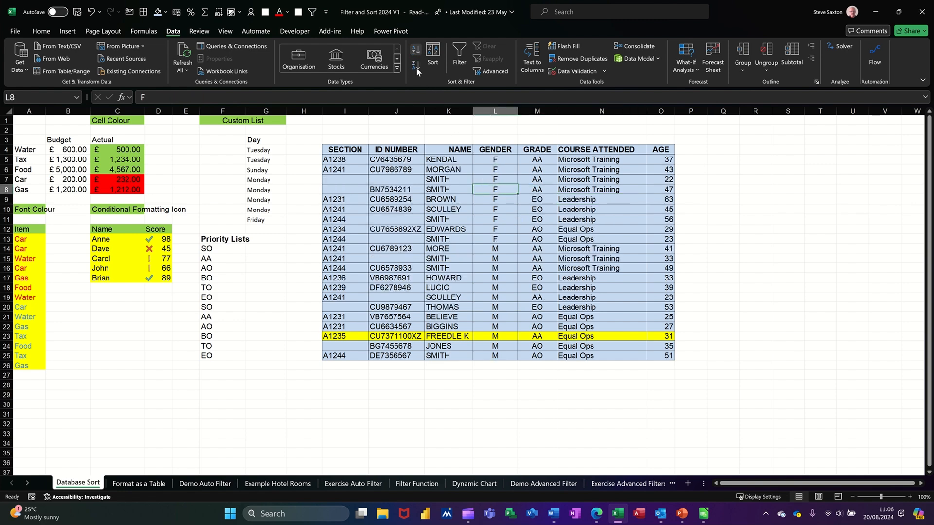
click(540, 190)
click(415, 50)
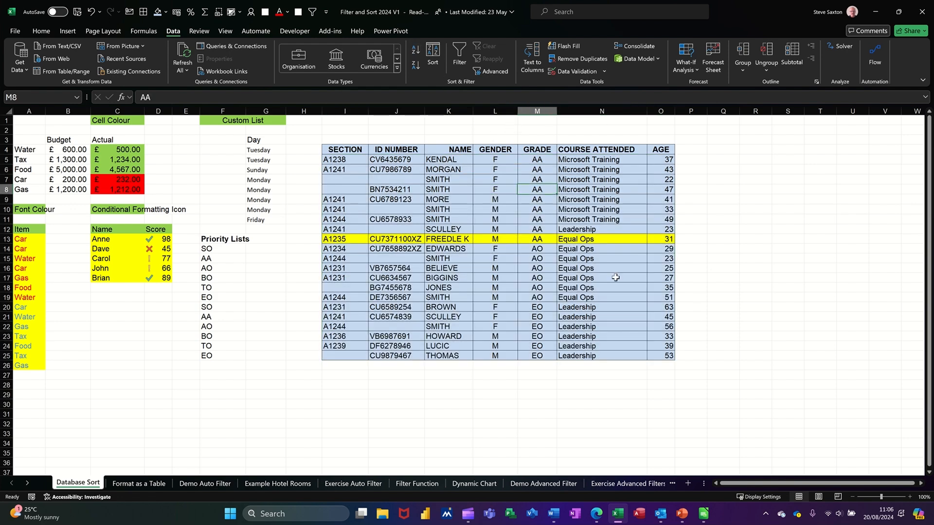
Sort the staff table by AGE from smallest to largest.
click(663, 191)
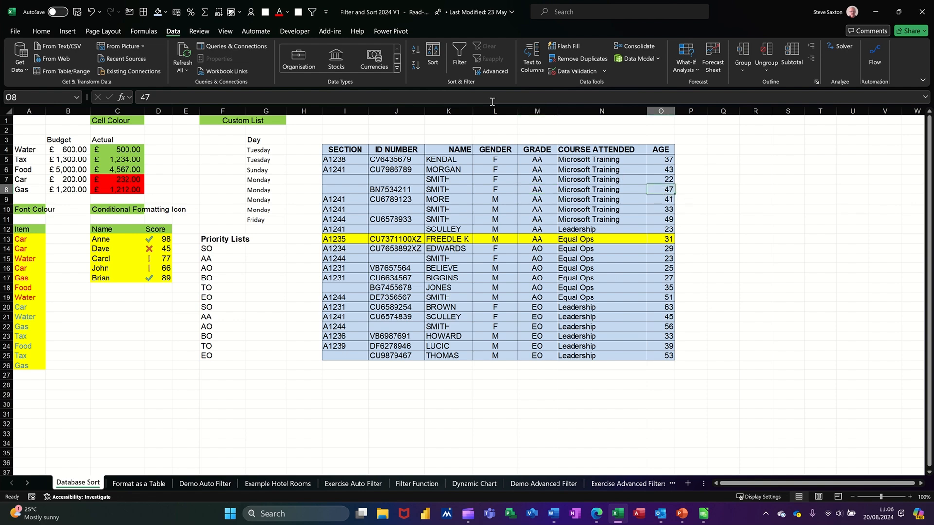
click(415, 51)
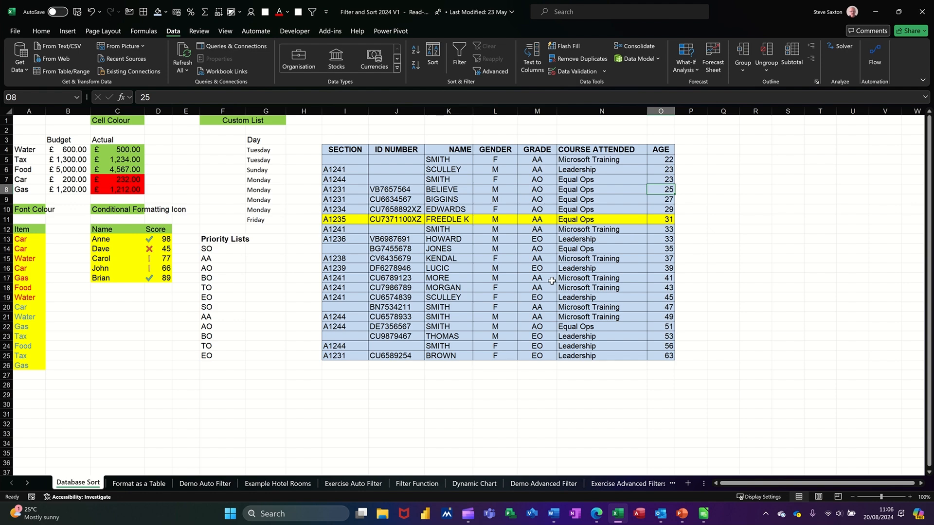
Sort the selected GRADE range M4:M25 from A to Z, expanding the selection so the whole table moves with it.
drag(537, 149, 537, 356)
click(416, 51)
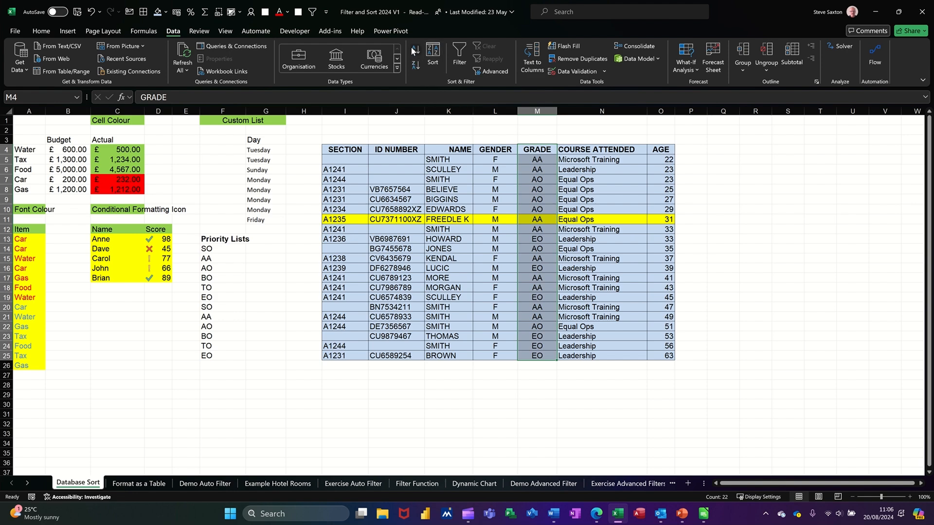
drag(337, 326, 557, 230)
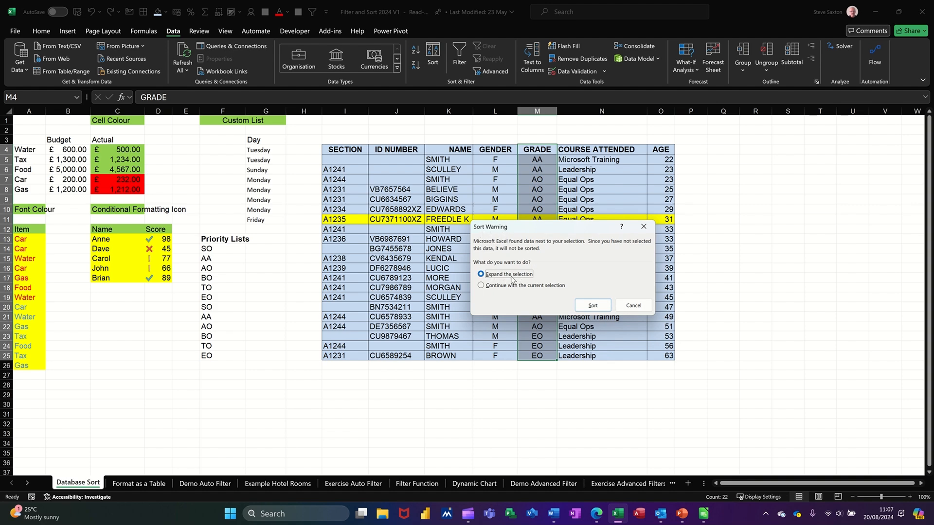
click(592, 306)
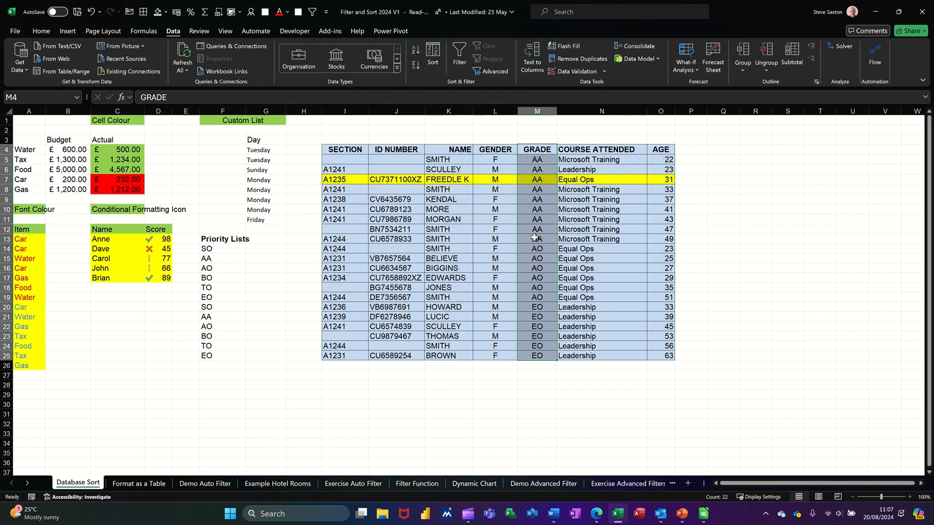
click(537, 206)
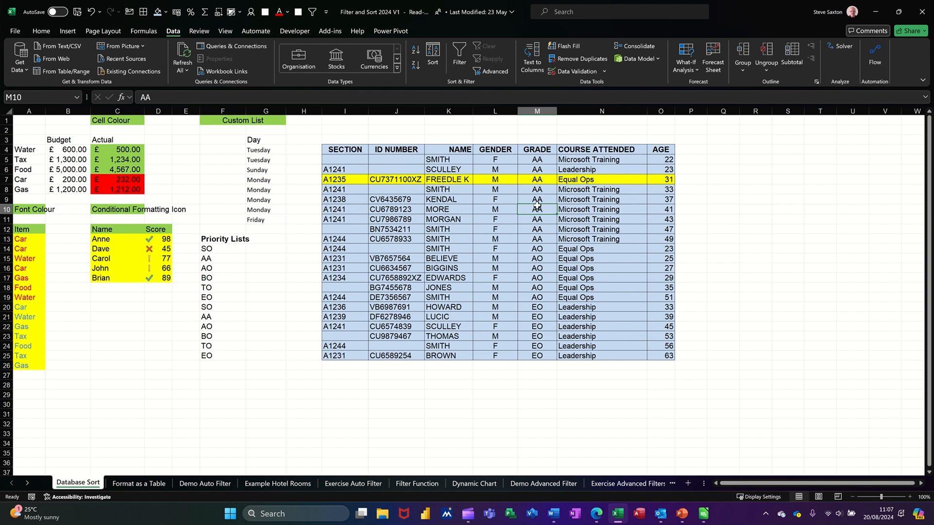
Sort the whole of column M on its own from A to Z, and undo that sort.
click(538, 111)
click(415, 51)
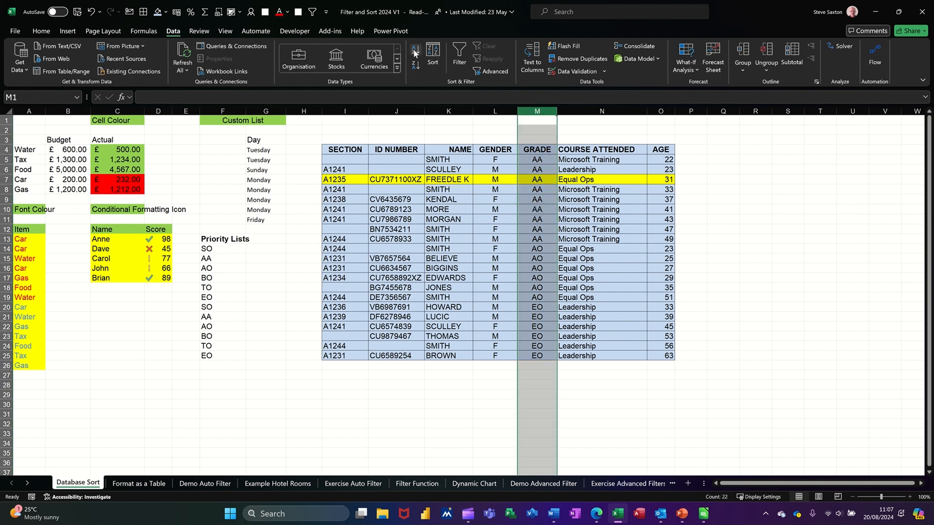
click(541, 344)
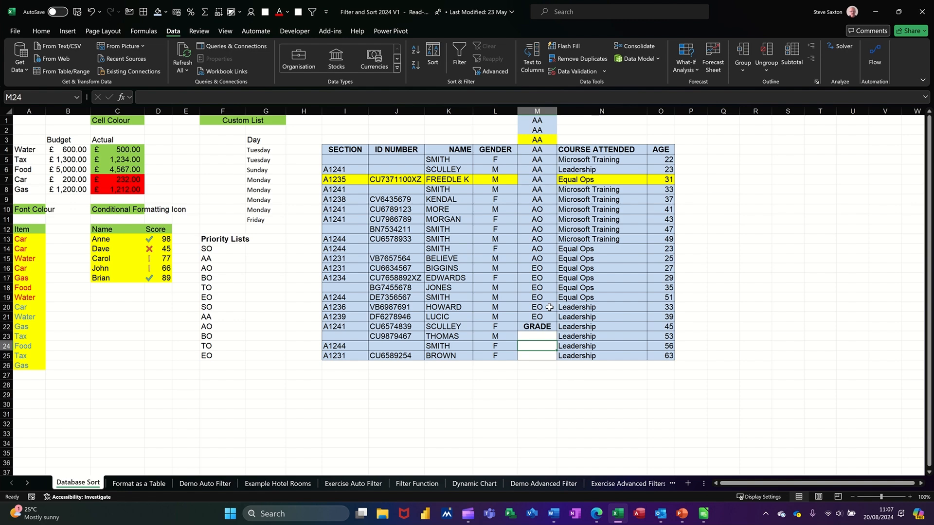
key(ctrl+z)
click(542, 262)
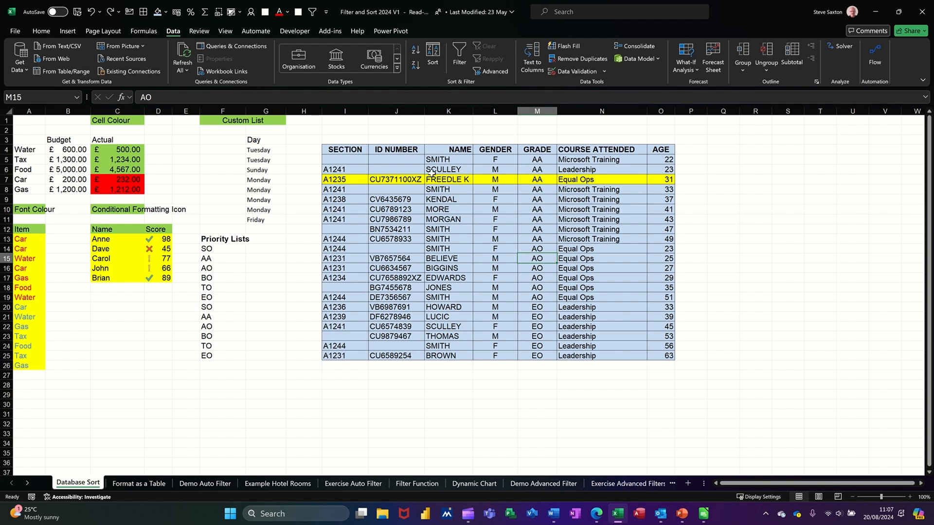
click(348, 151)
drag(382, 150, 645, 150)
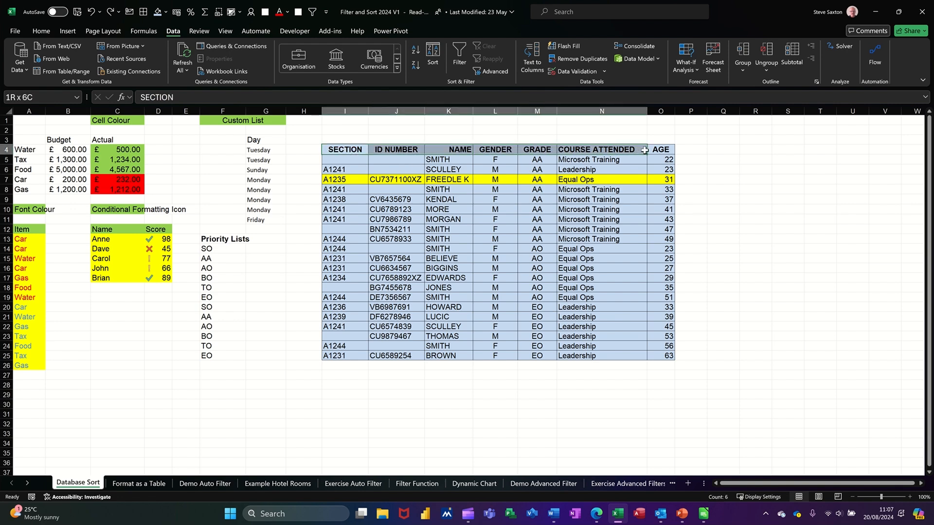
Start a custom sort on the staff table with NAME, A to Z, as the first sort level.
click(573, 229)
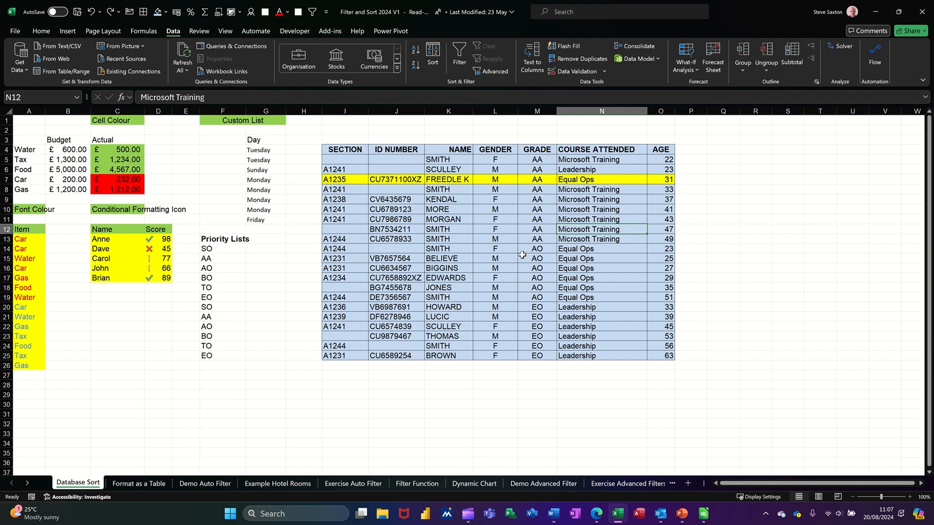
click(434, 52)
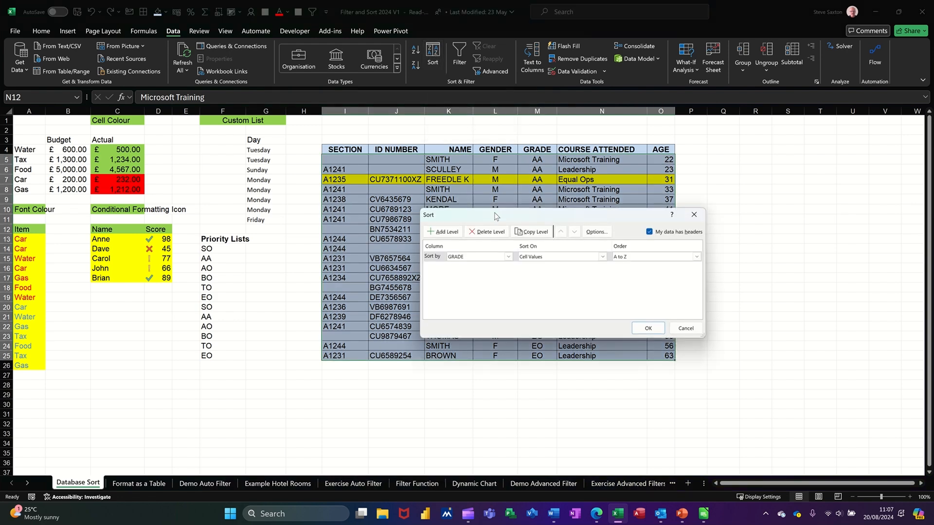
drag(541, 220, 505, 220)
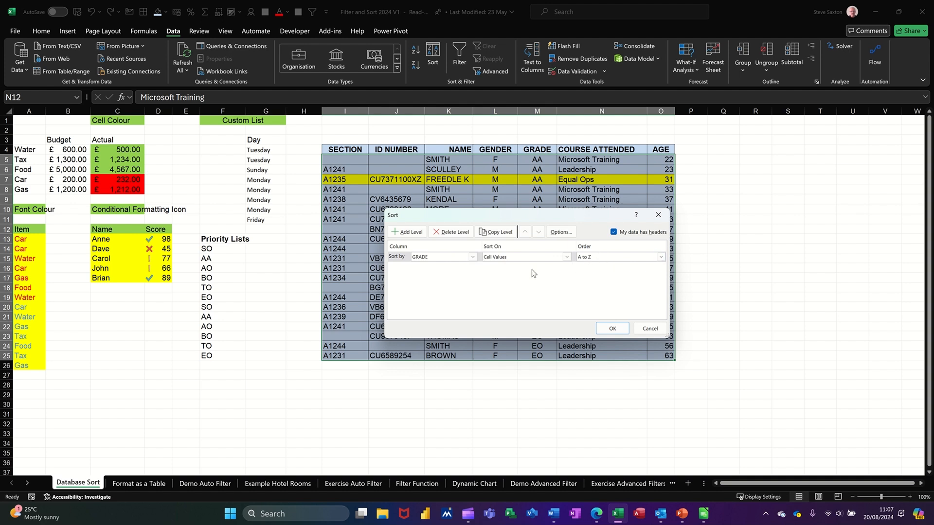
click(472, 257)
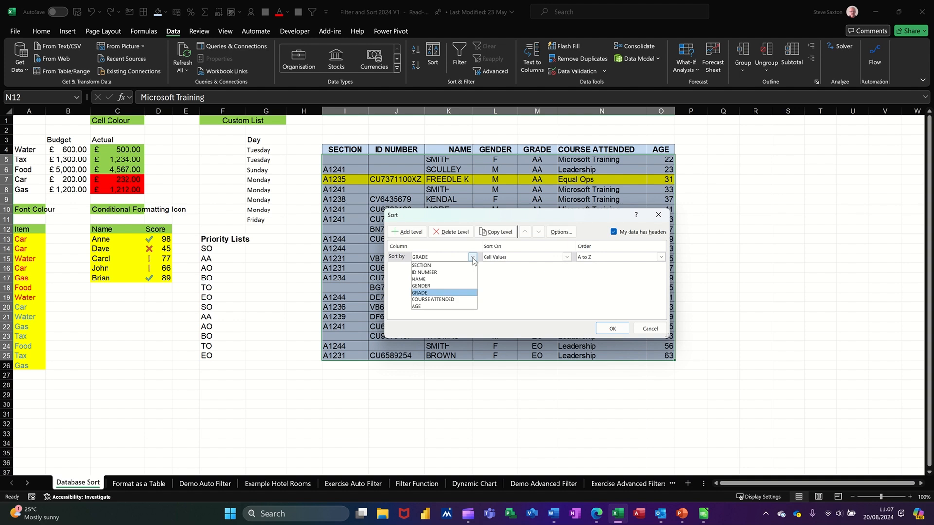
click(452, 279)
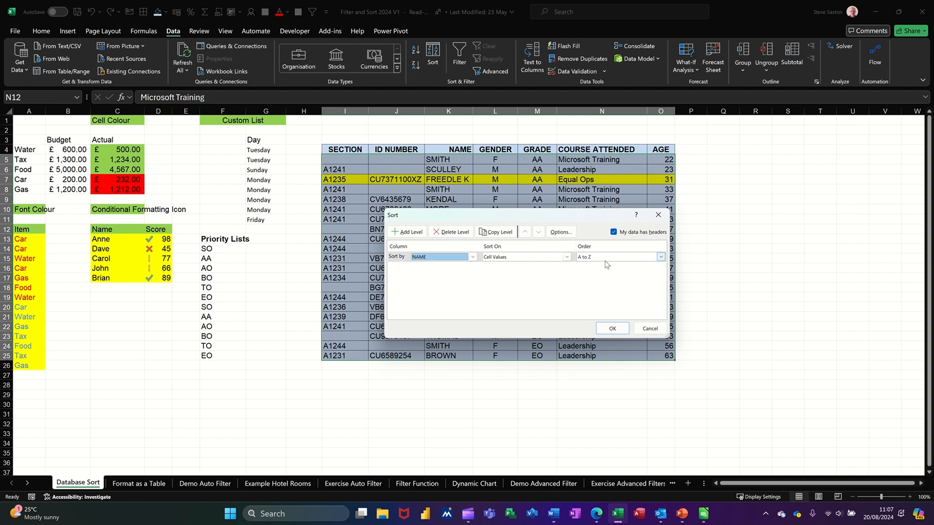
Add GRADE as the second sort level and GENDER as the third in the custom sort.
click(408, 232)
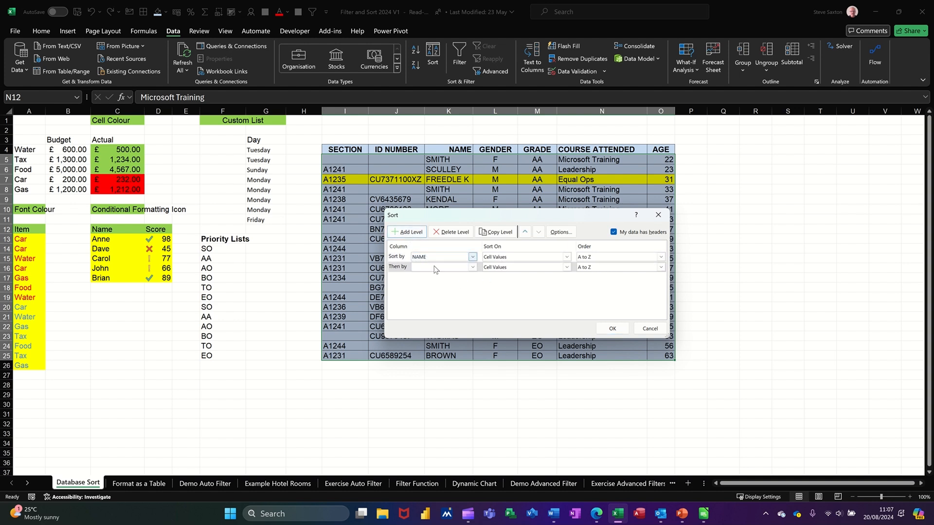
click(473, 267)
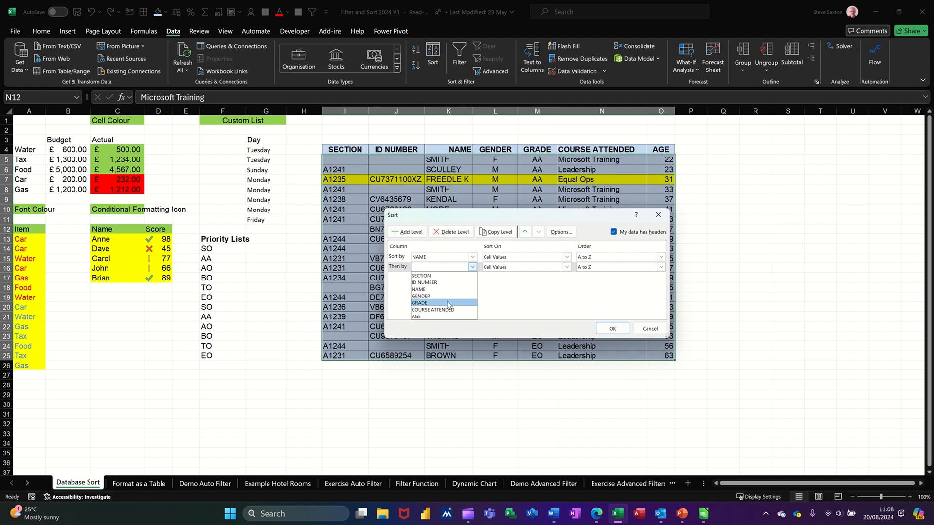
click(435, 303)
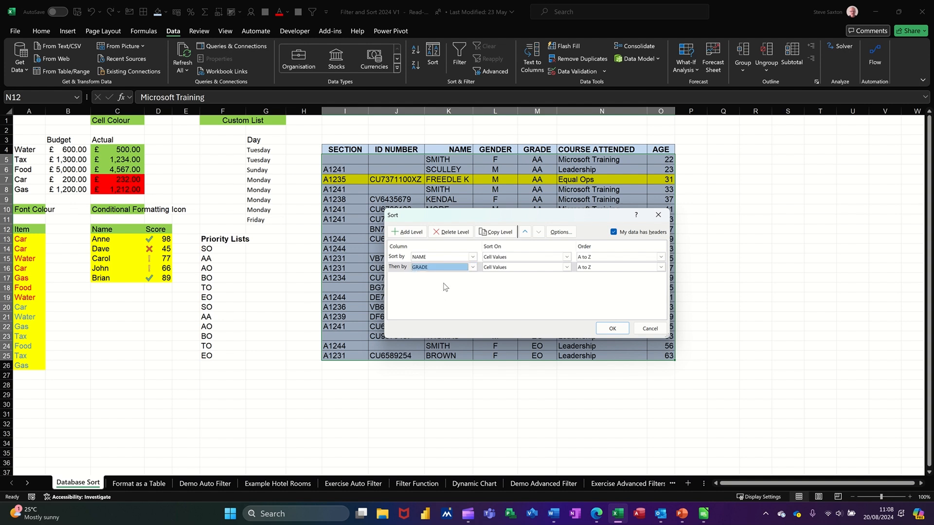
click(410, 232)
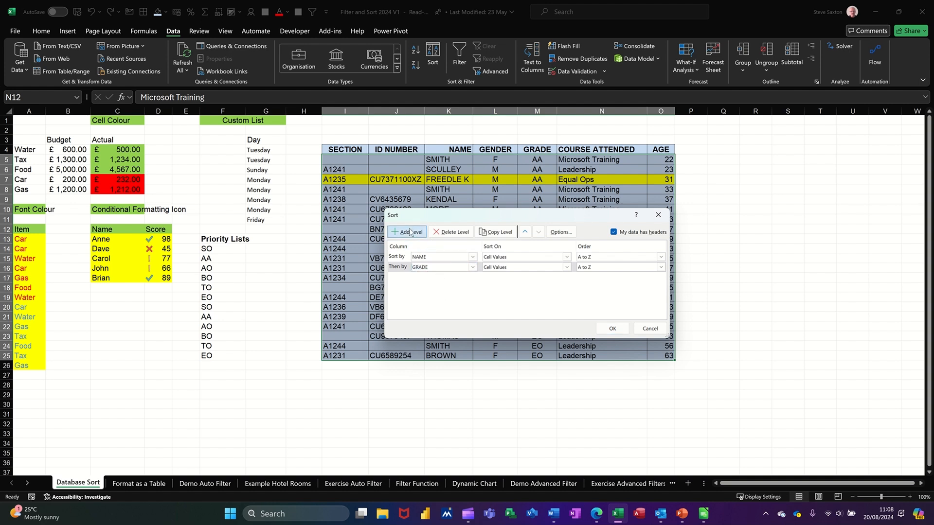
click(472, 278)
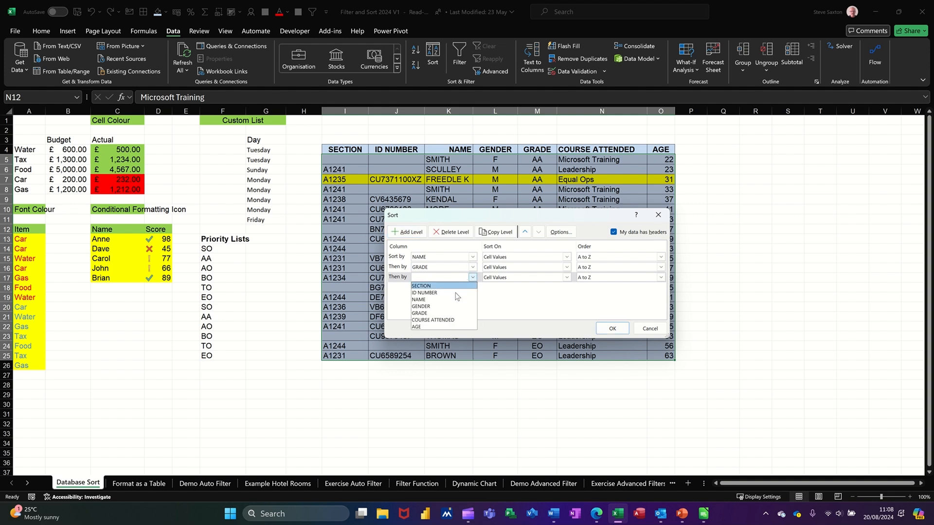
click(446, 307)
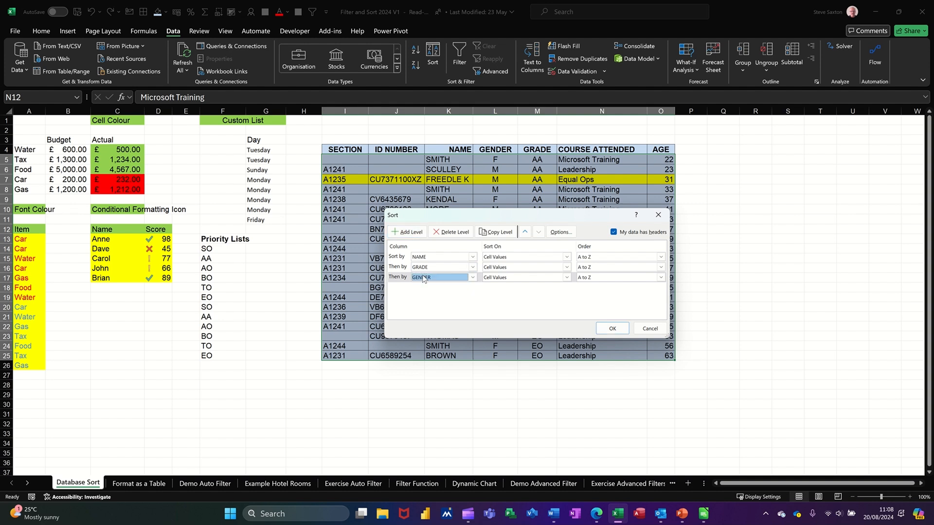
Add COURSE ATTENDED as the fourth sort level and AGE, smallest to largest, as the fifth.
click(410, 232)
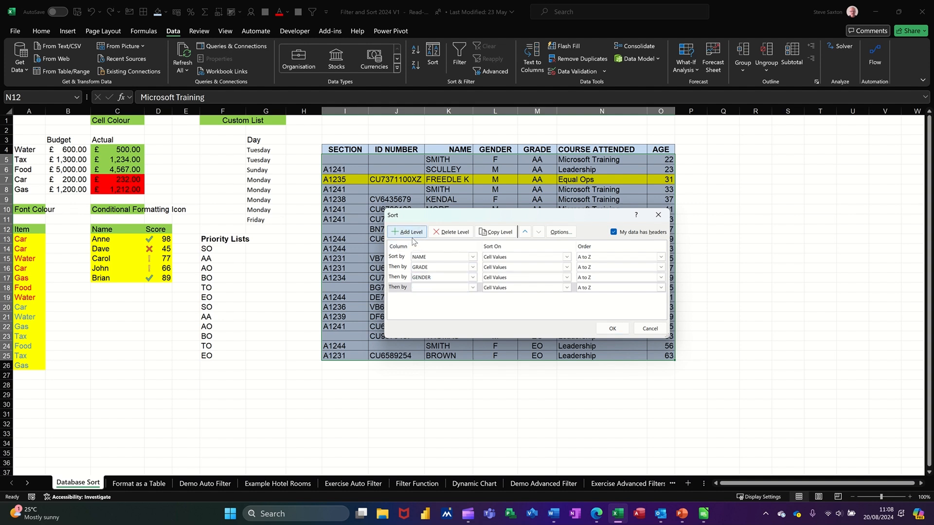
click(472, 288)
click(453, 330)
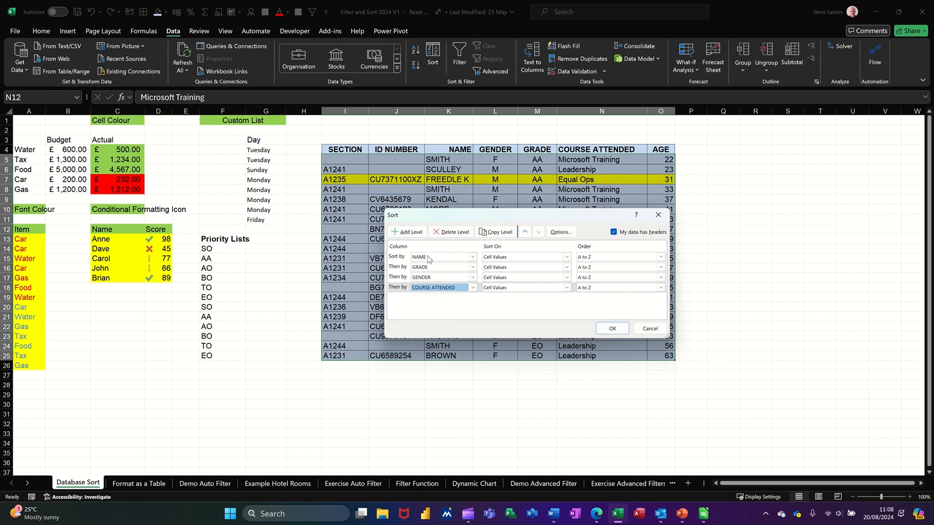
click(409, 232)
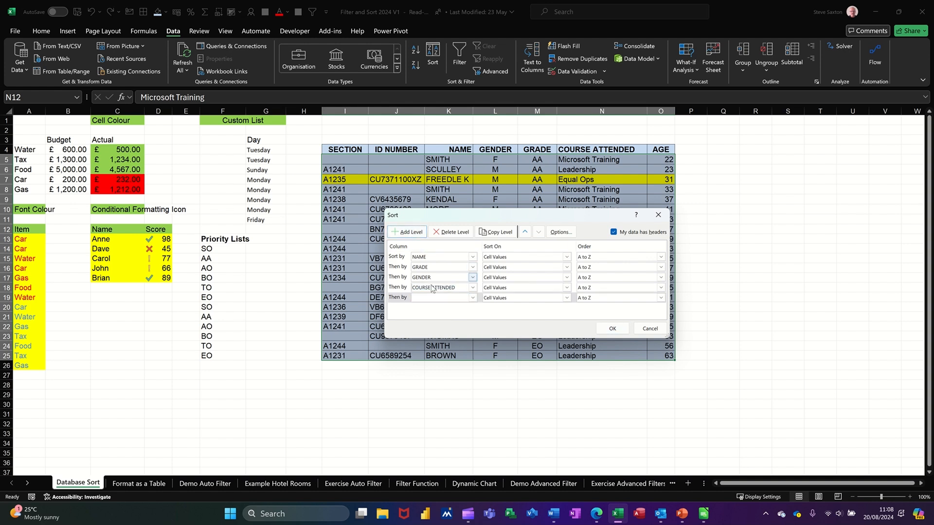
click(473, 298)
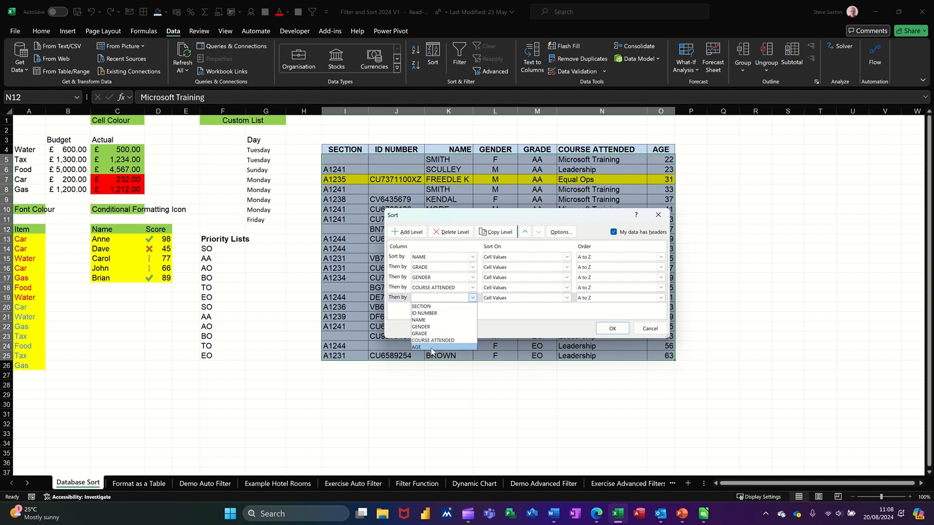
click(430, 347)
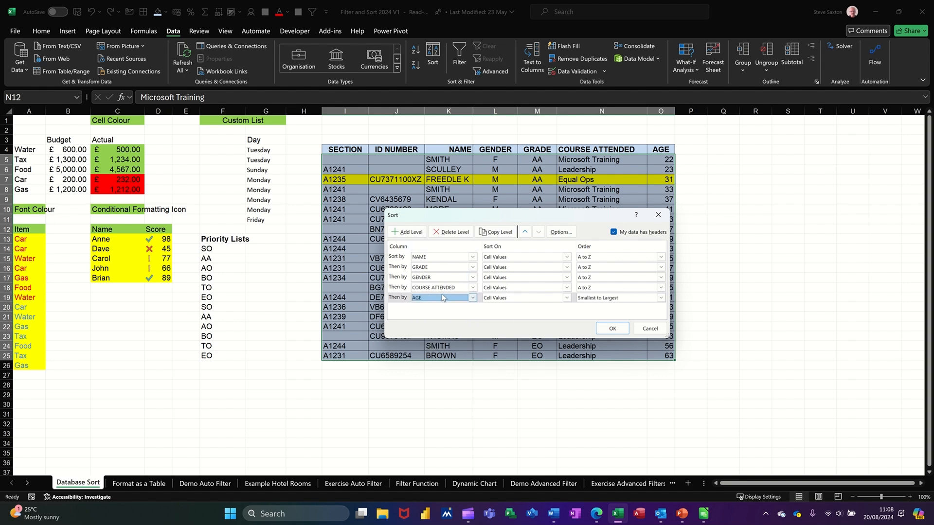
Apply the five-level sort to the staff table and fill the repeated surnames in K18:K24 with orange.
click(599, 331)
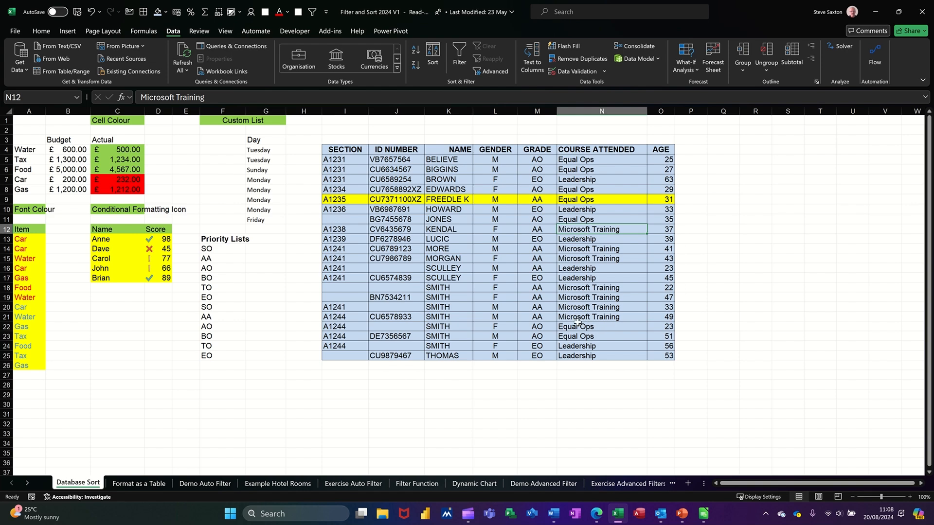
drag(453, 288, 456, 342)
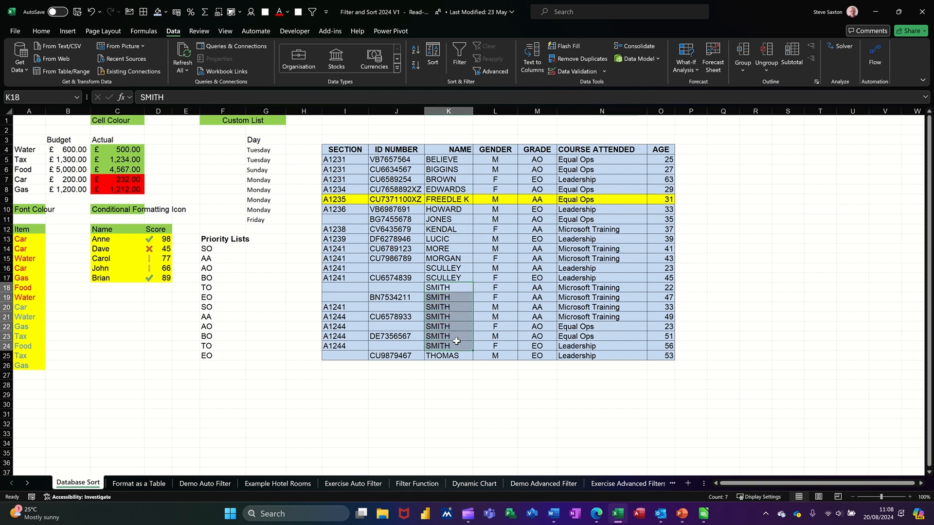
click(166, 13)
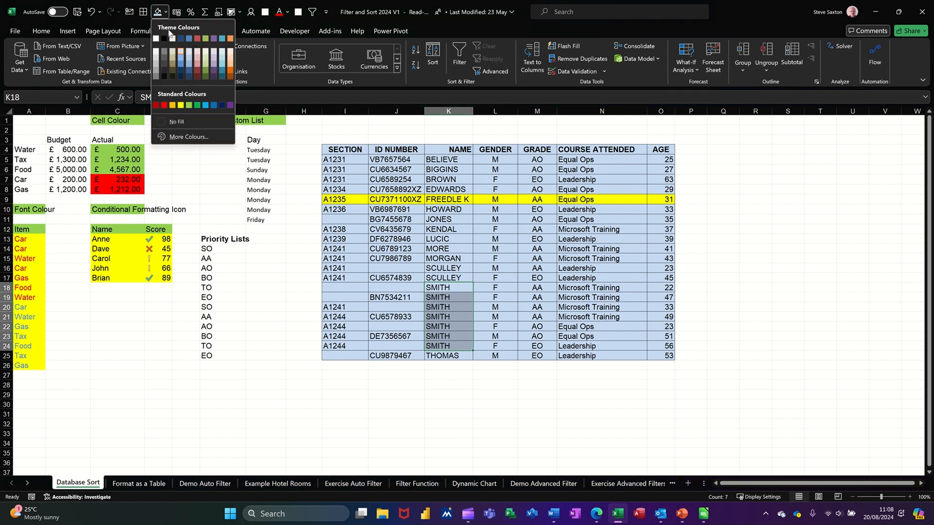
click(174, 106)
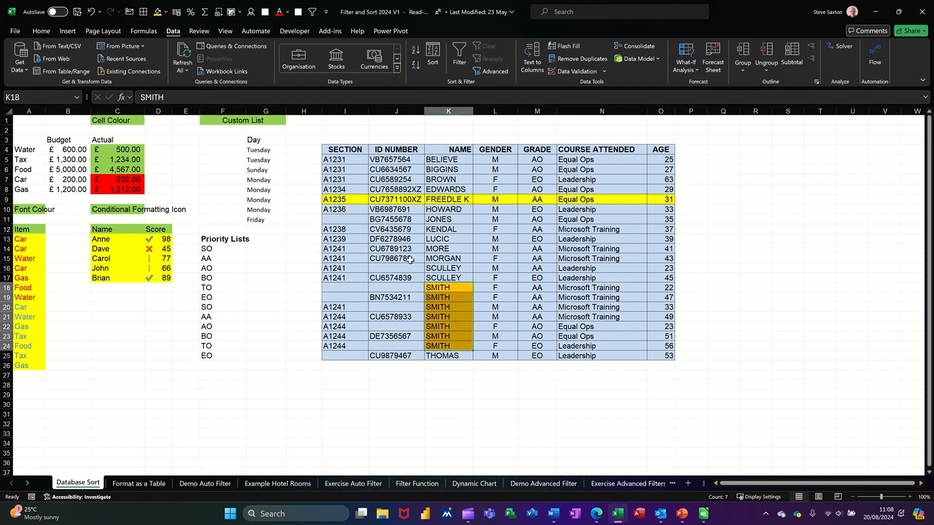
Fill the matching gender, grade and course cells in L18:N19 and the age in O18 with orange.
click(500, 288)
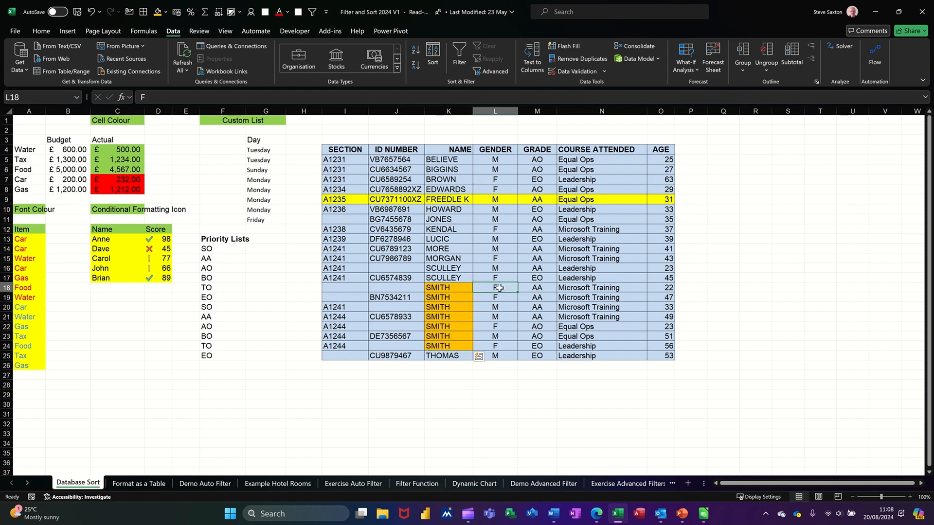
drag(501, 294, 501, 295)
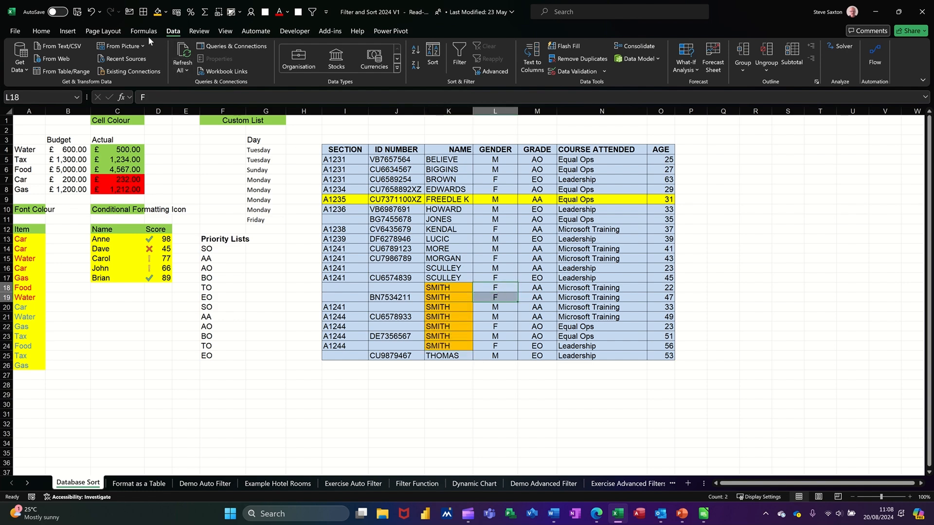
click(156, 14)
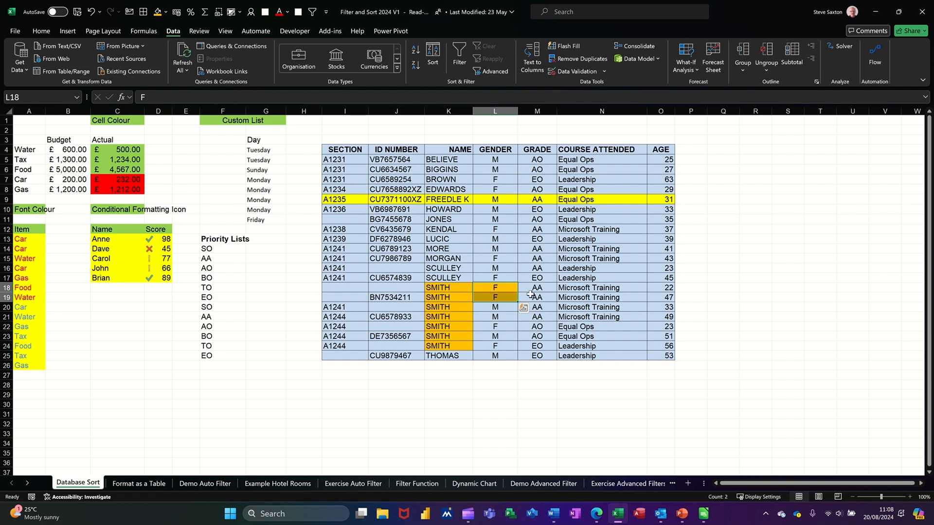
drag(528, 288, 558, 297)
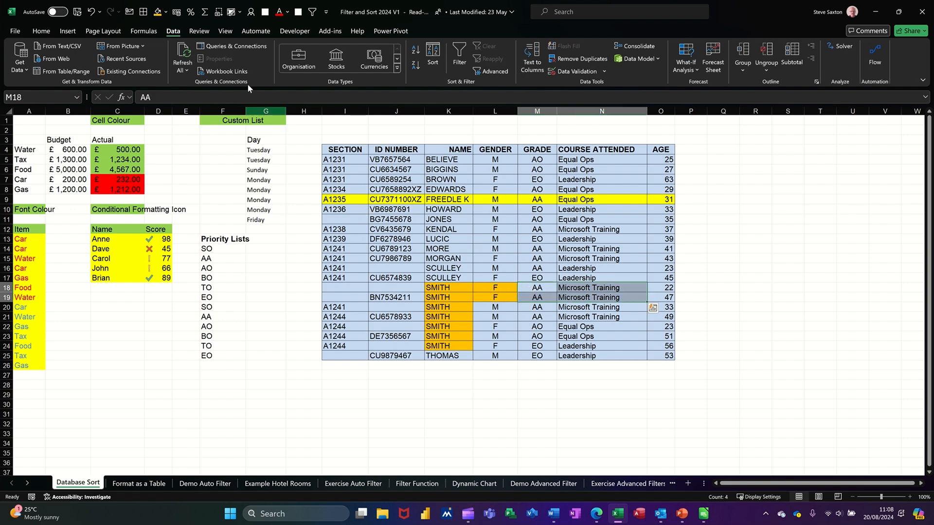
click(156, 13)
click(659, 289)
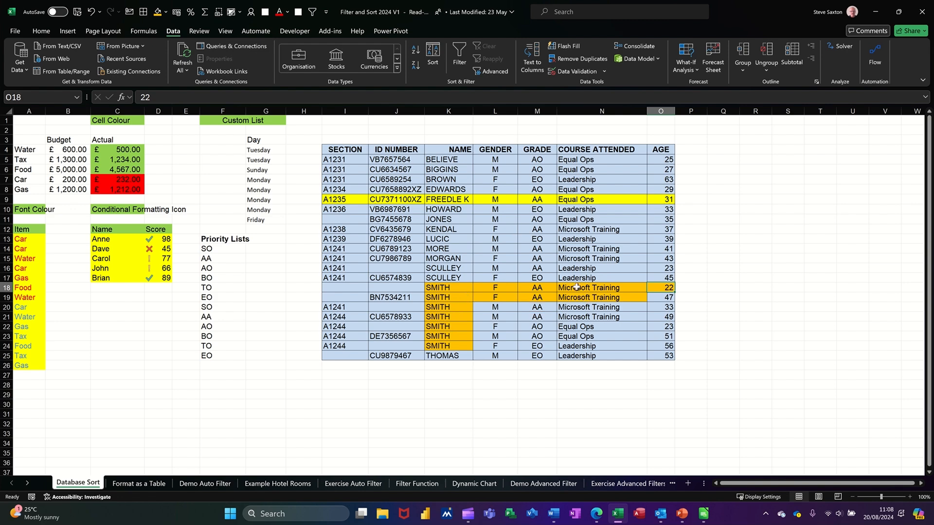
Enter a new surname in K26 directly below the staff table and re-run the same five-level sort.
click(456, 366)
text(Saxton)
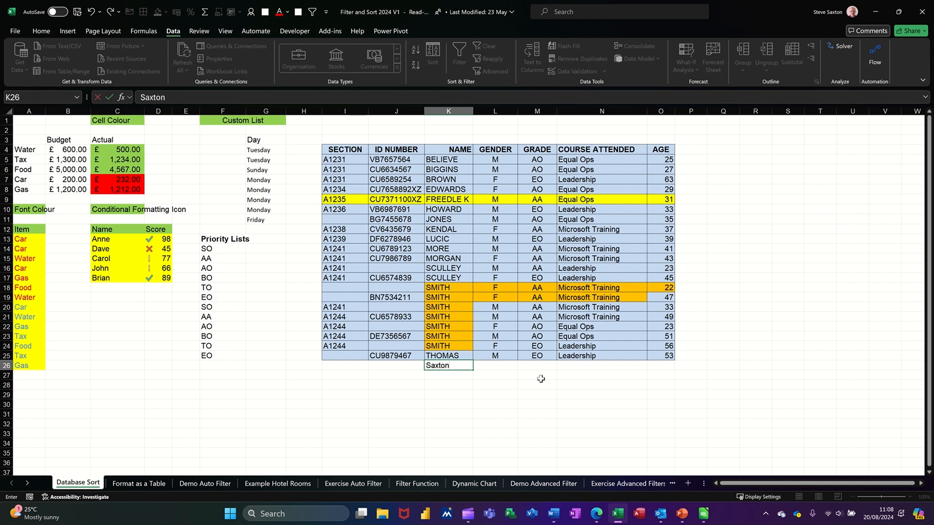
click(495, 356)
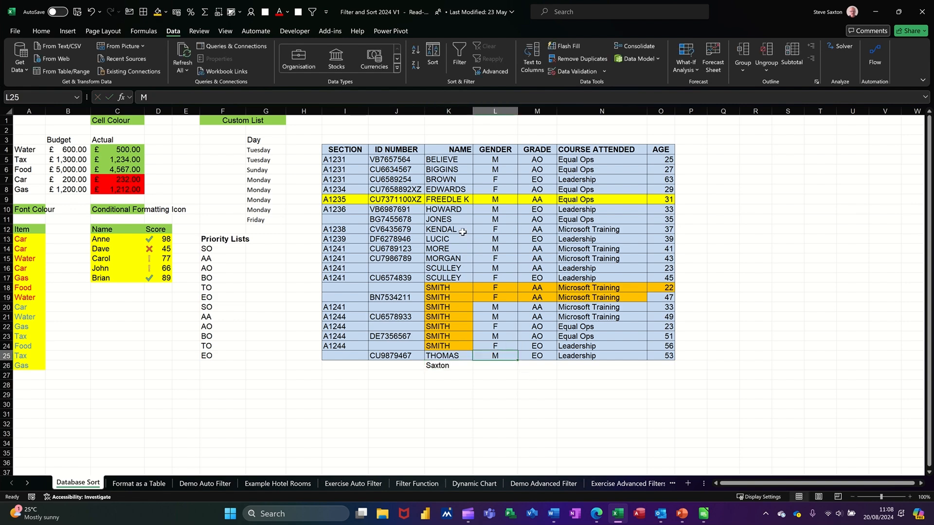
click(432, 51)
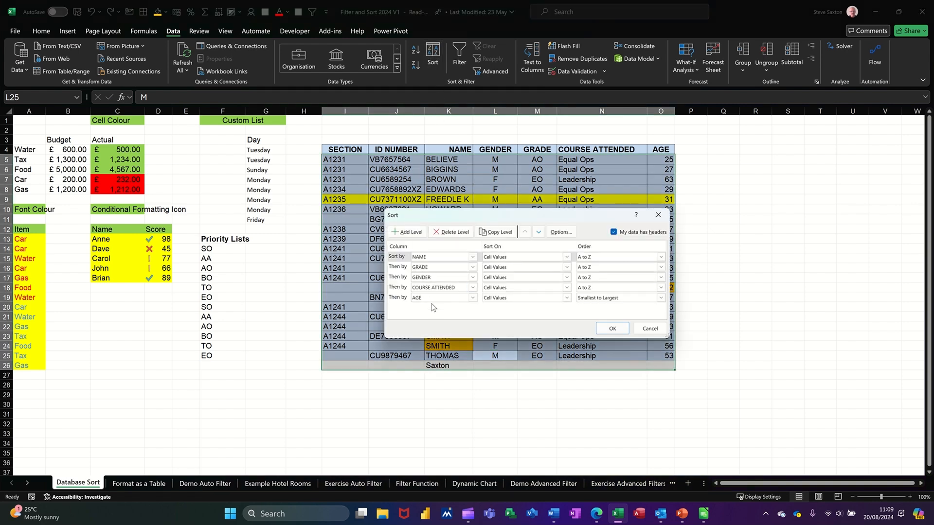
click(612, 328)
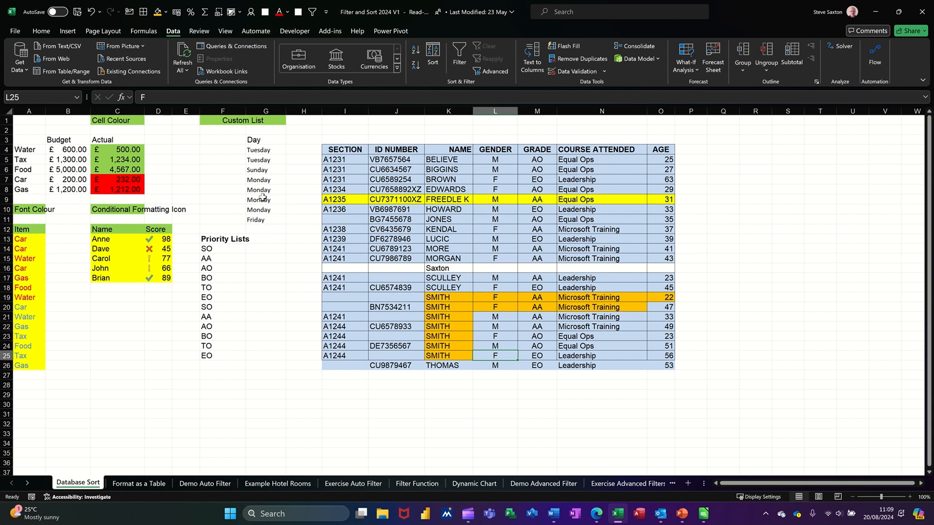
Sort the Day list in column G by the built-in custom list running from Monday to Sunday.
click(263, 151)
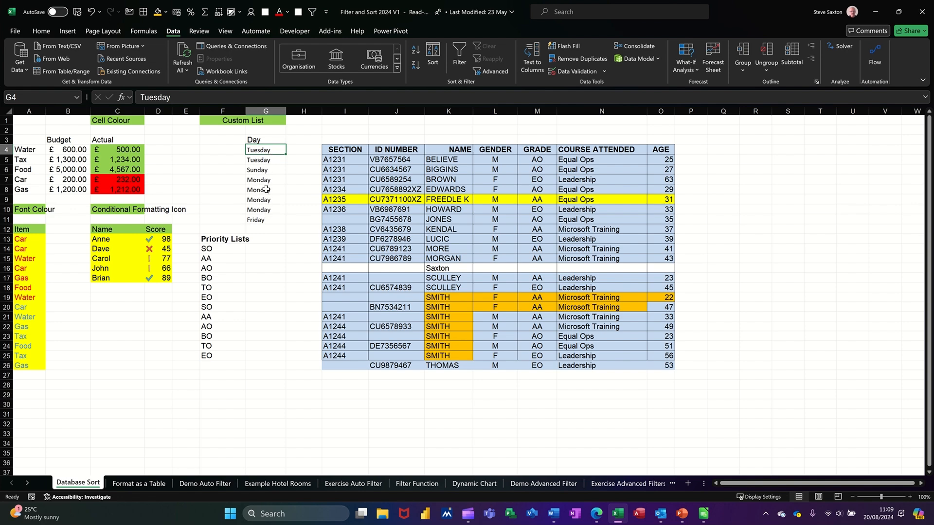
click(432, 53)
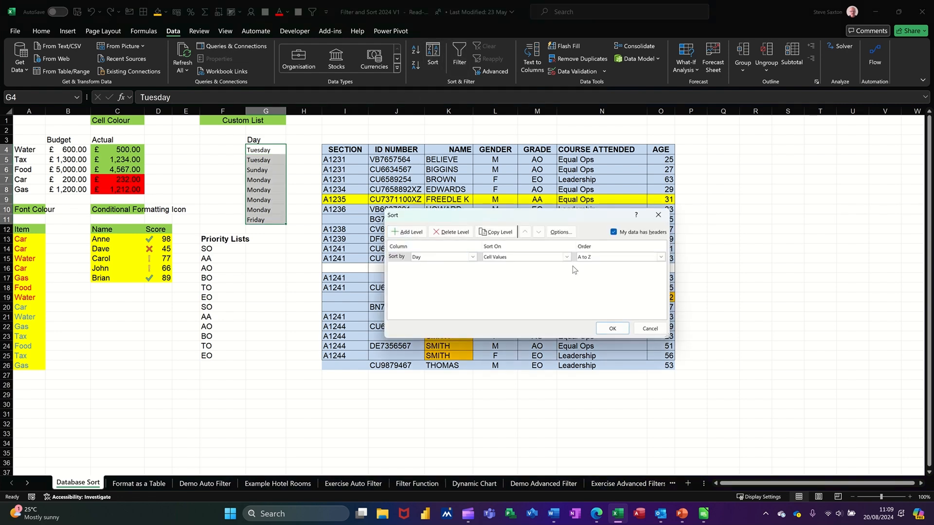
click(661, 258)
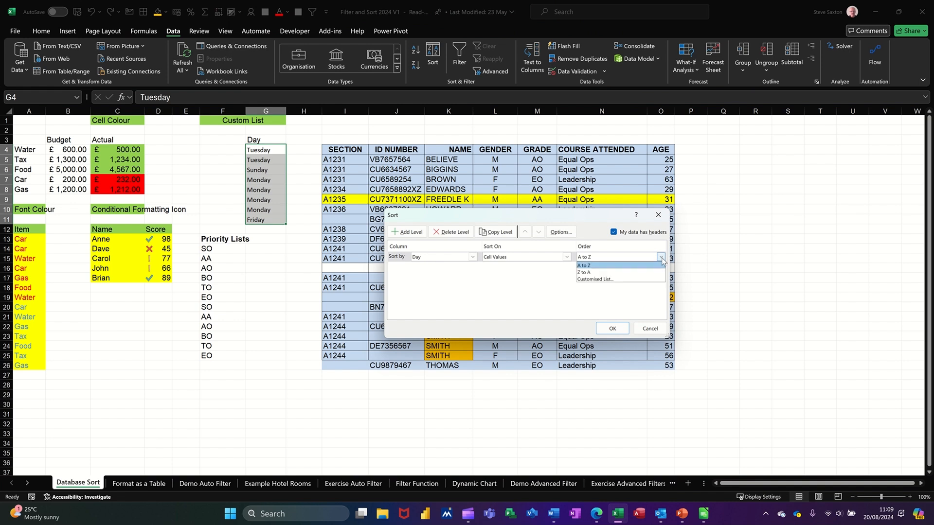
click(617, 280)
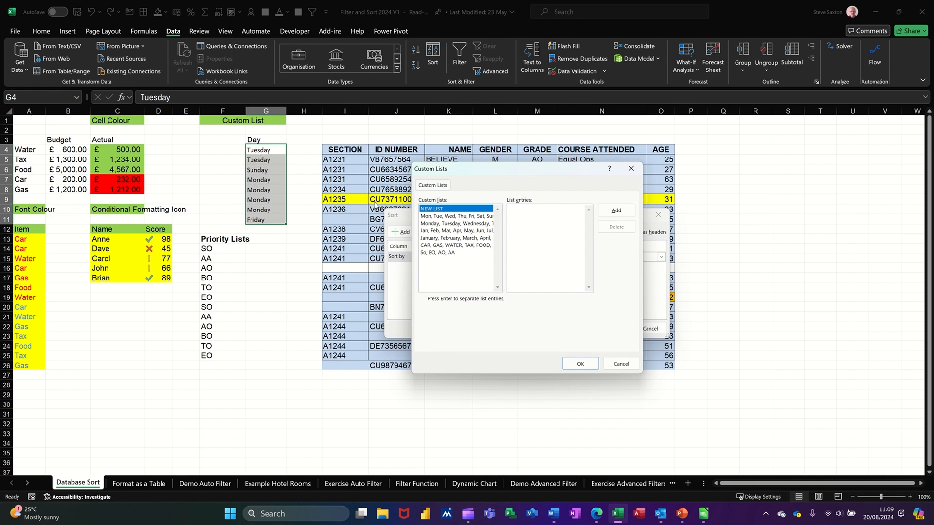
click(435, 224)
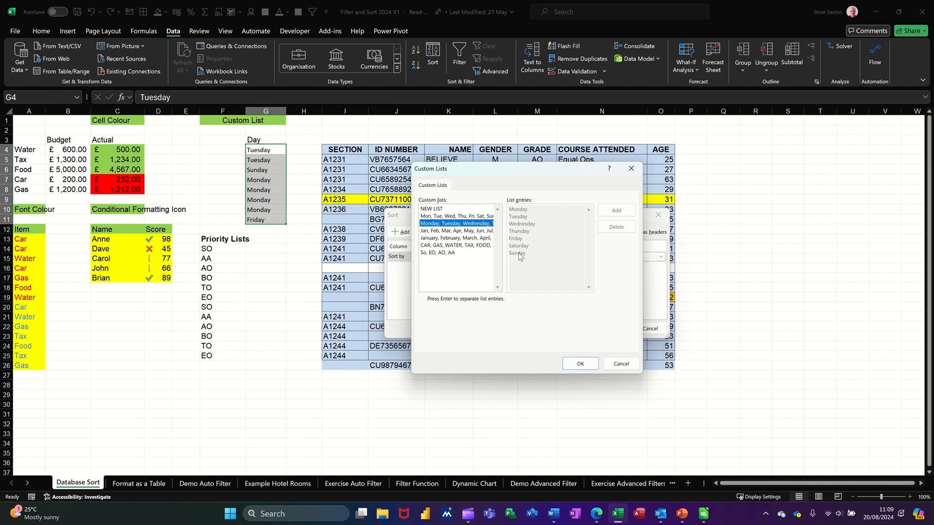
click(581, 364)
click(605, 333)
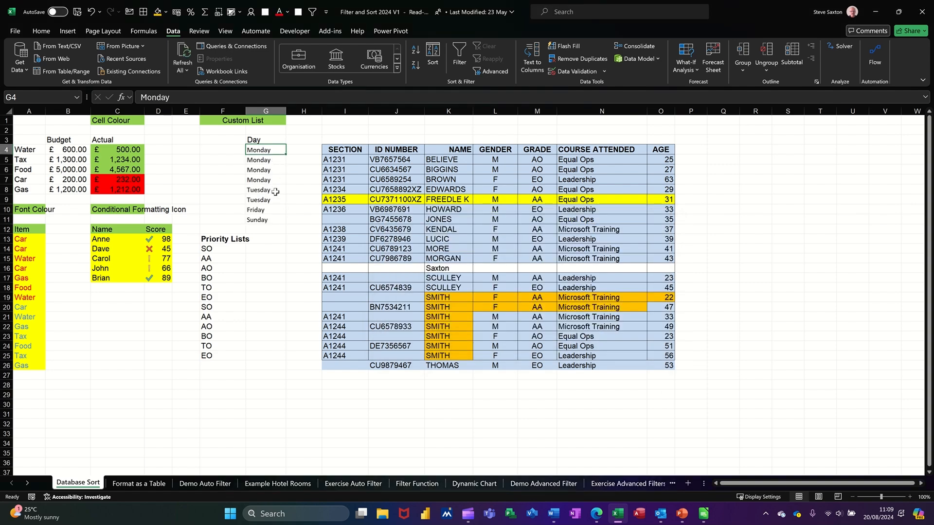
Sort the Priority Lists column by the custom list So, EO, AO, AA.
click(225, 268)
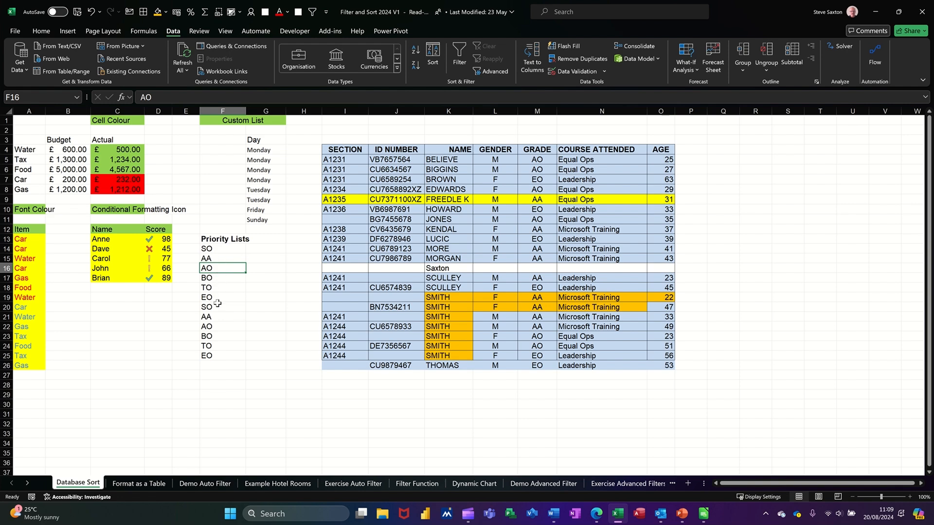
click(432, 62)
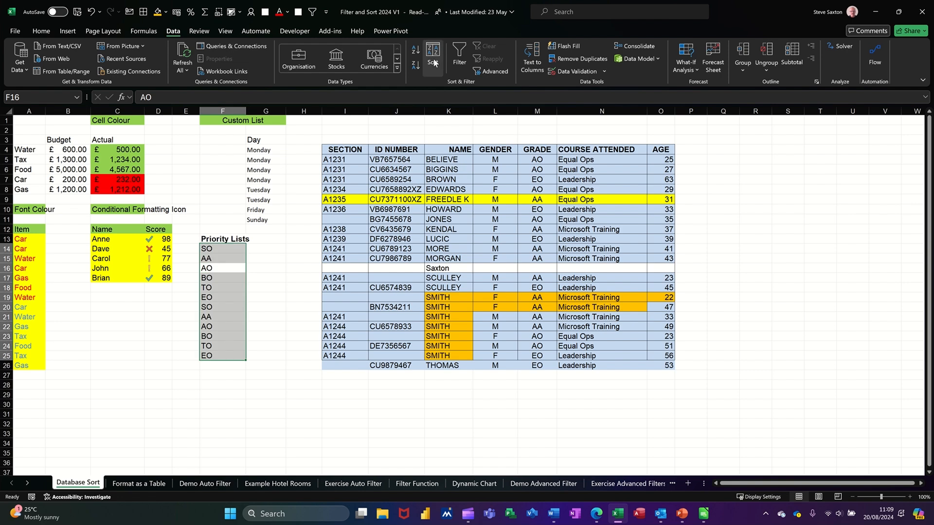
click(603, 257)
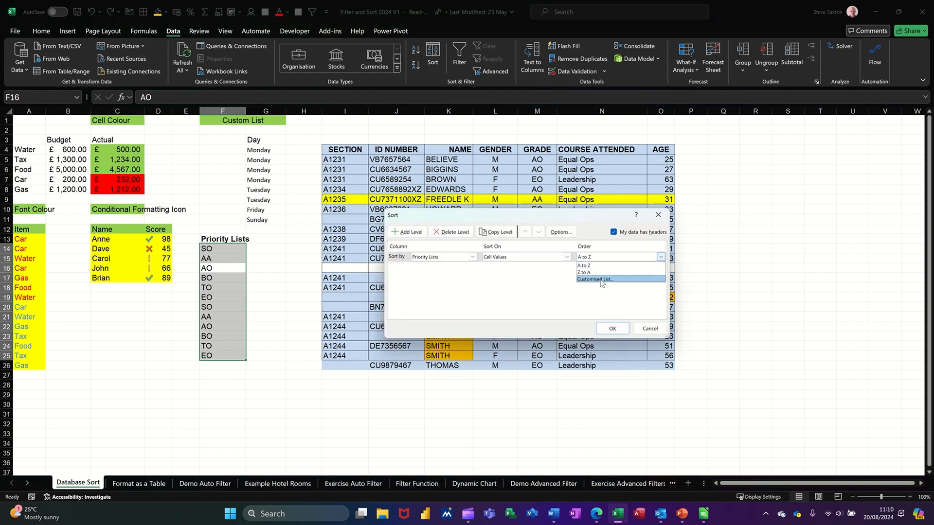
click(602, 279)
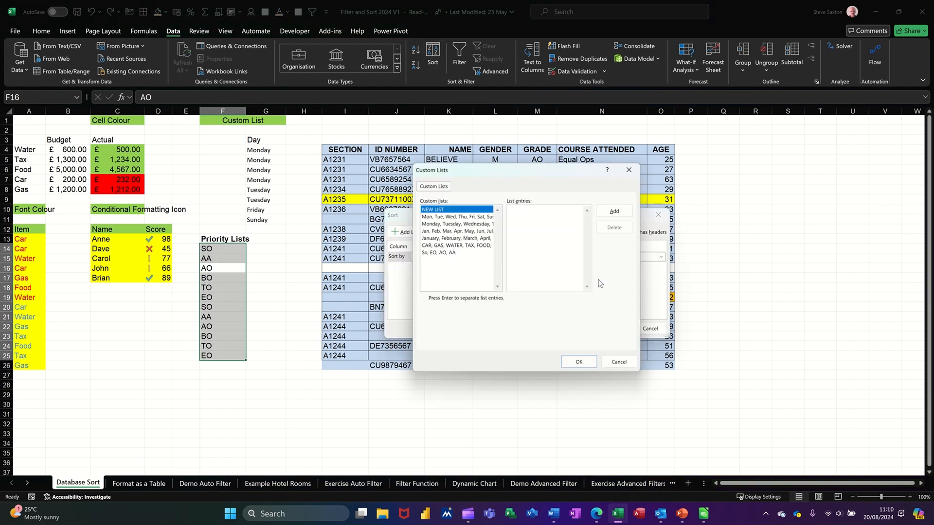
click(443, 253)
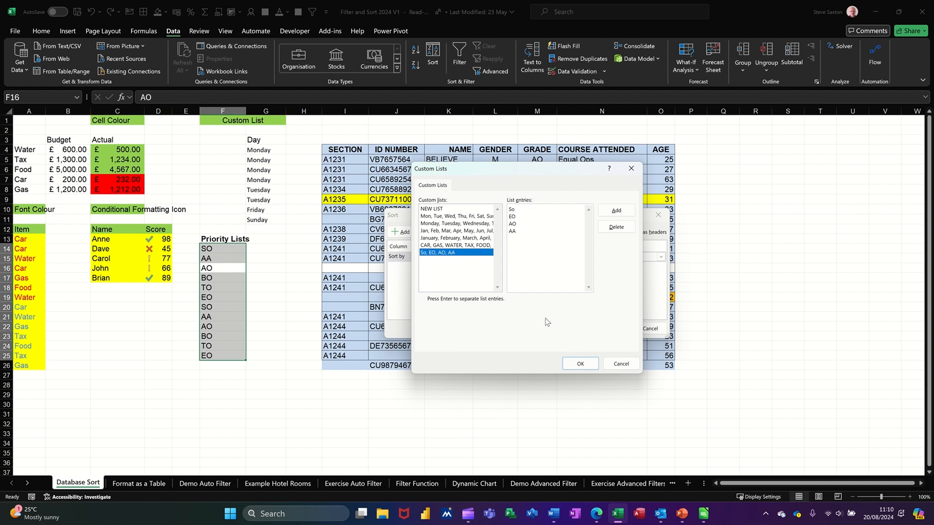
click(578, 364)
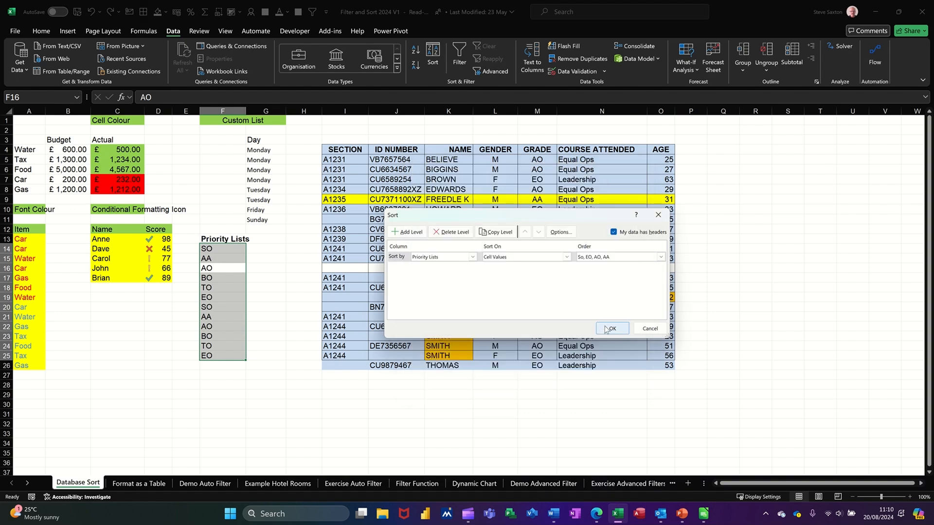
click(603, 327)
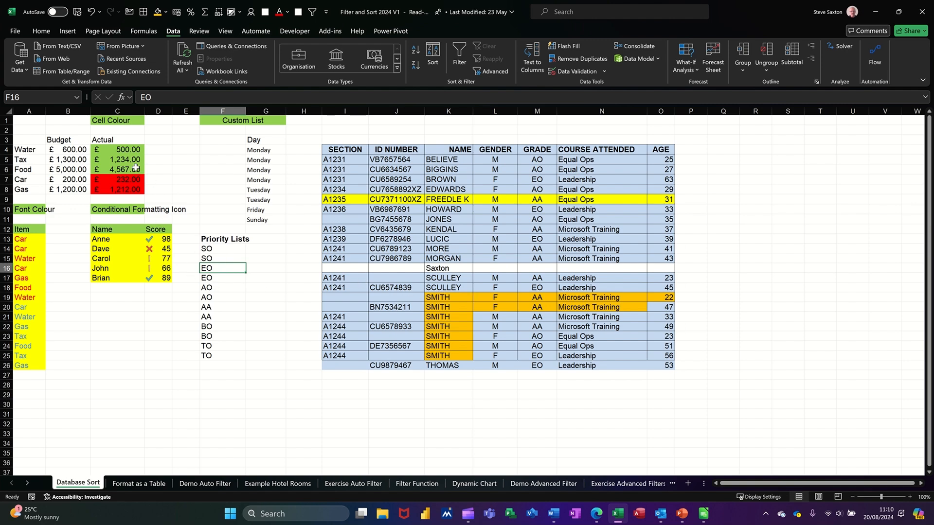
Sort the budget table by the cell colour of the Actual column, with red on top.
click(111, 154)
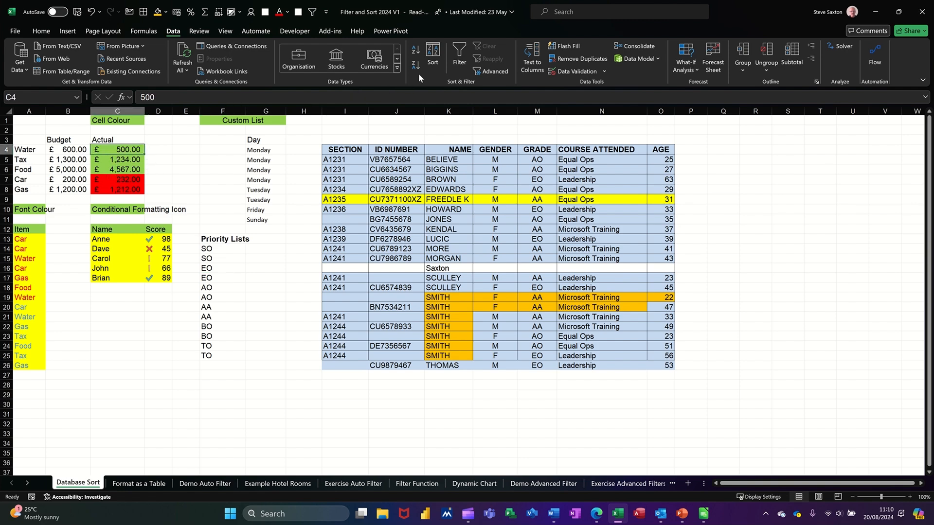
click(432, 61)
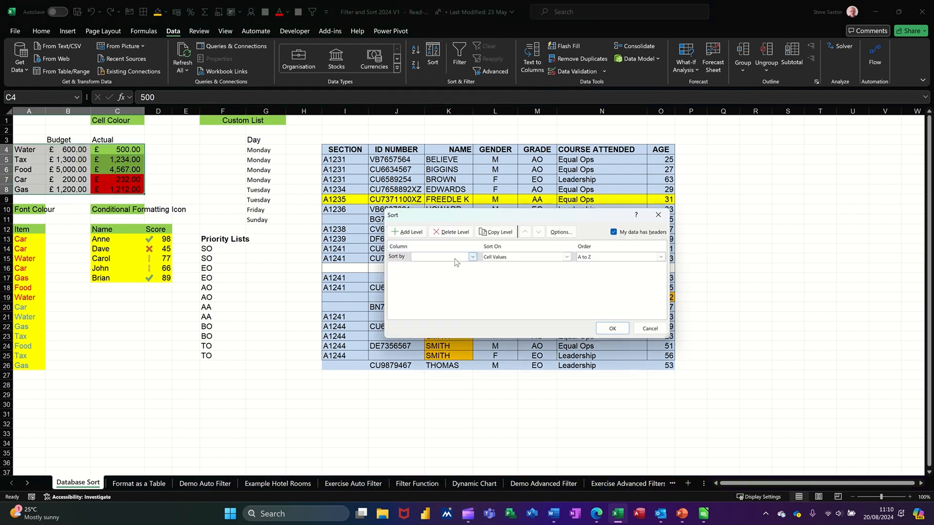
click(472, 258)
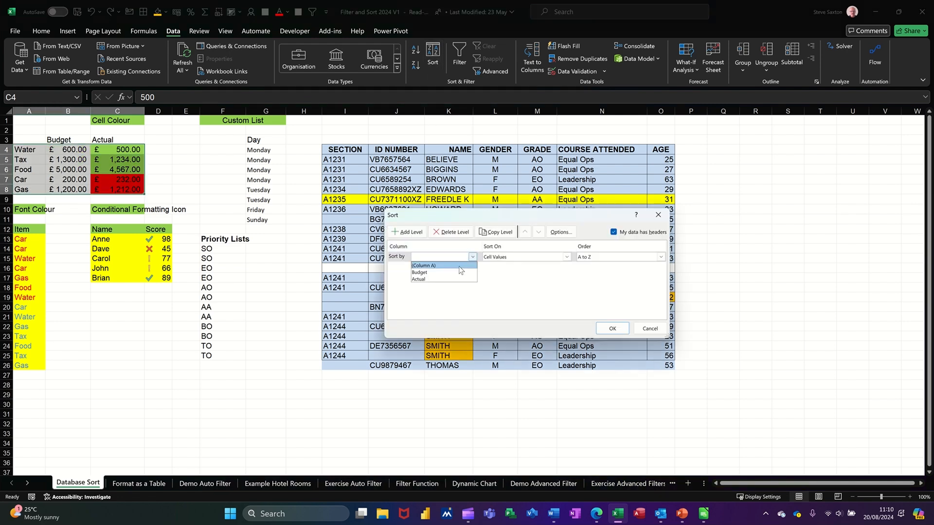
click(449, 284)
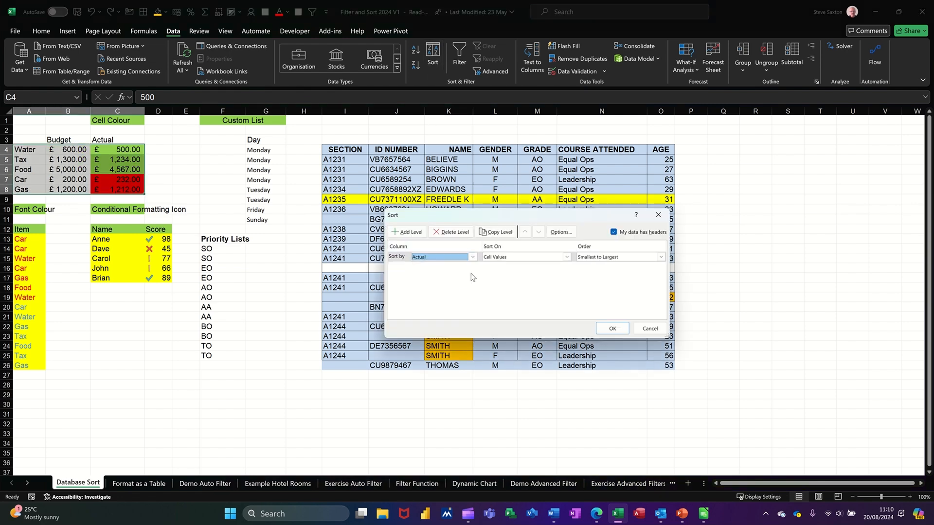
click(567, 257)
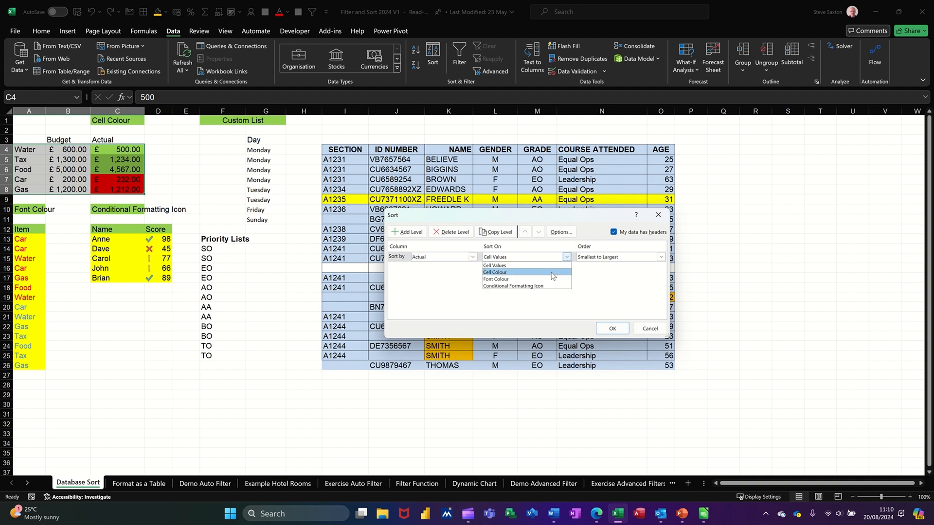
click(553, 274)
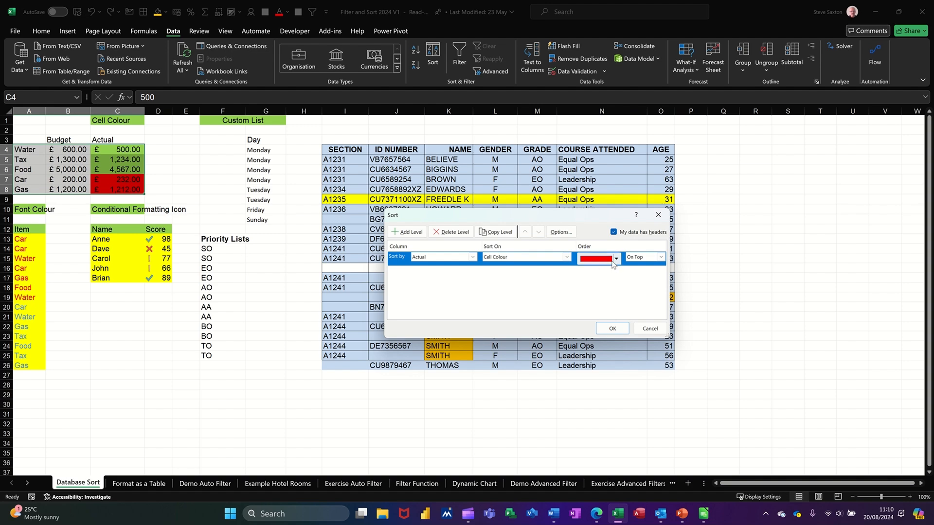
click(604, 327)
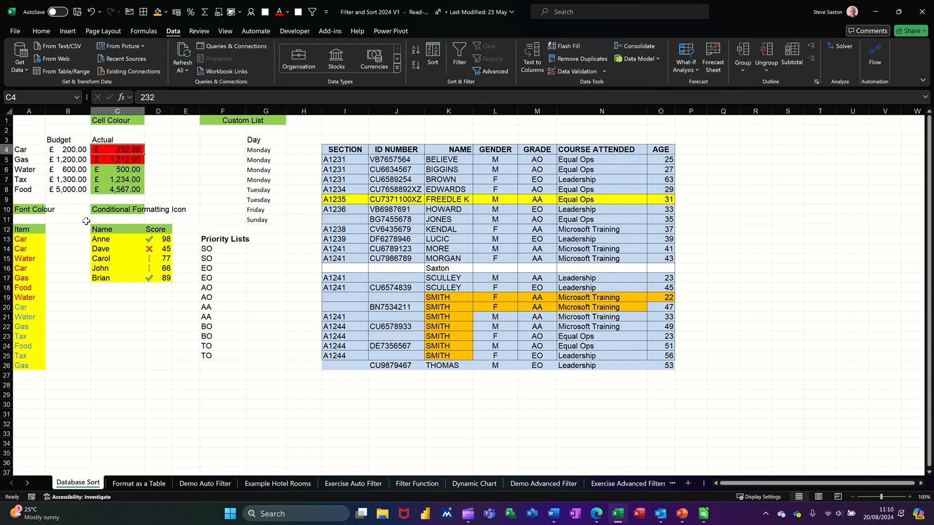
Sort the Item list in column A by font colour, with blue on top.
click(22, 248)
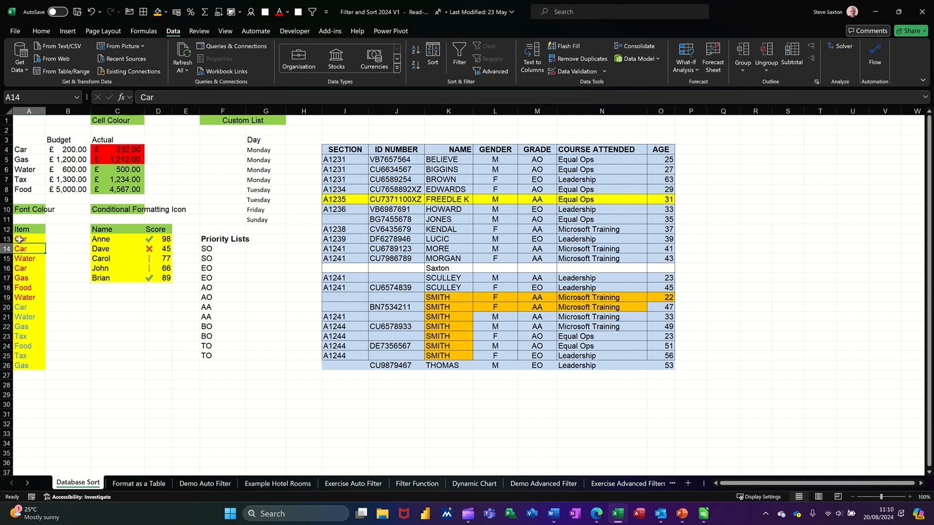
click(430, 58)
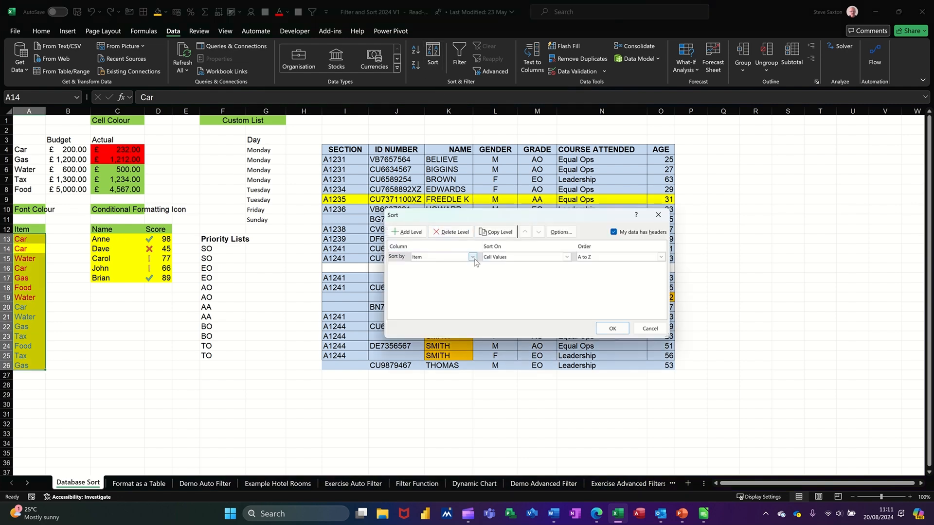
click(506, 257)
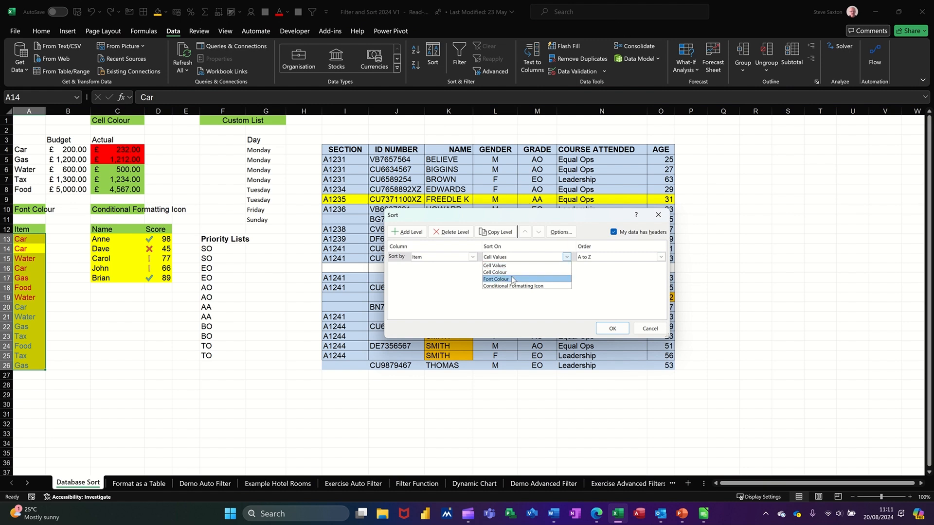
click(509, 280)
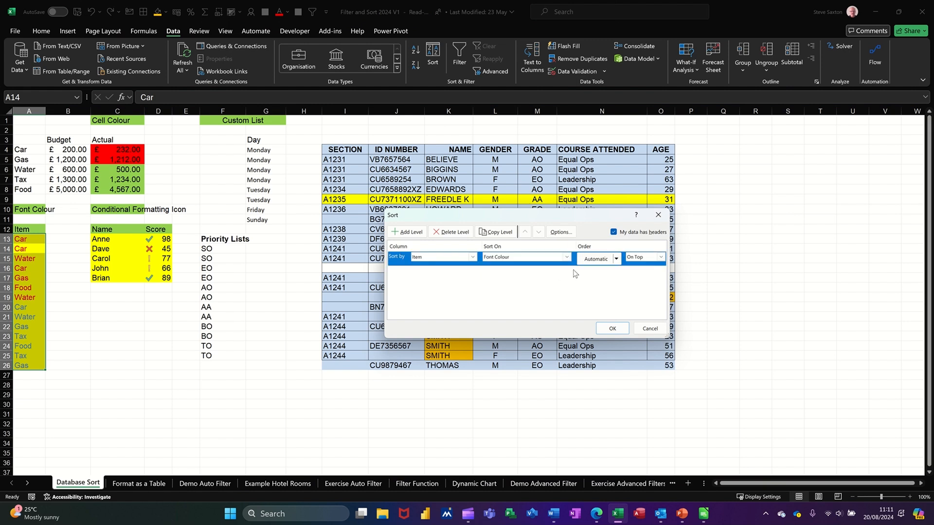
click(617, 261)
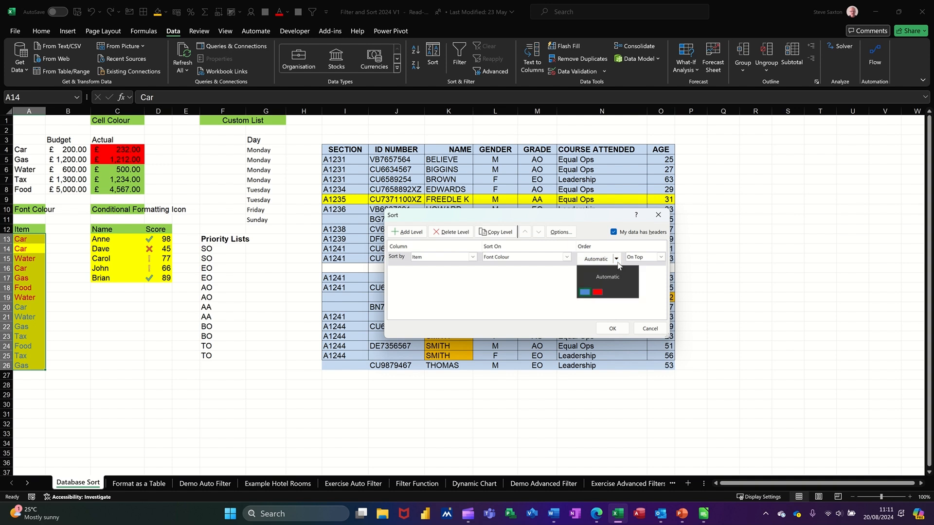
click(585, 294)
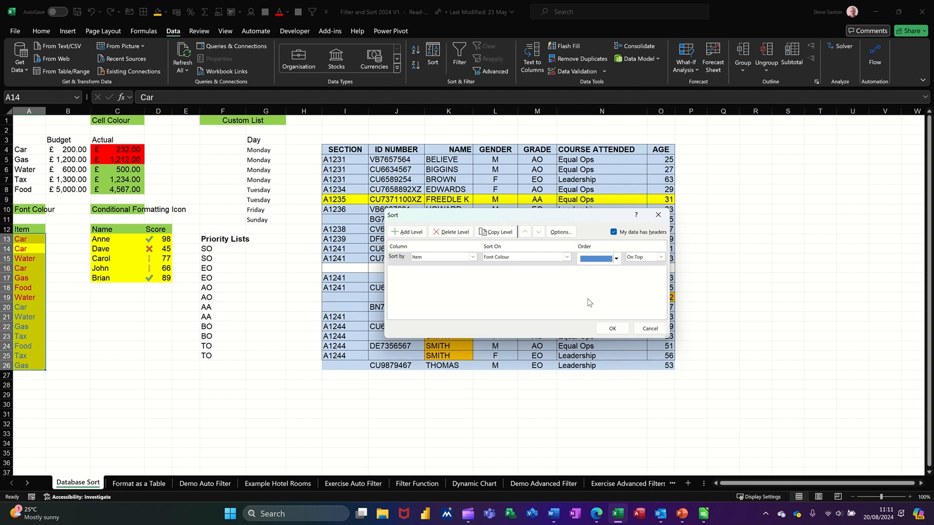
click(608, 326)
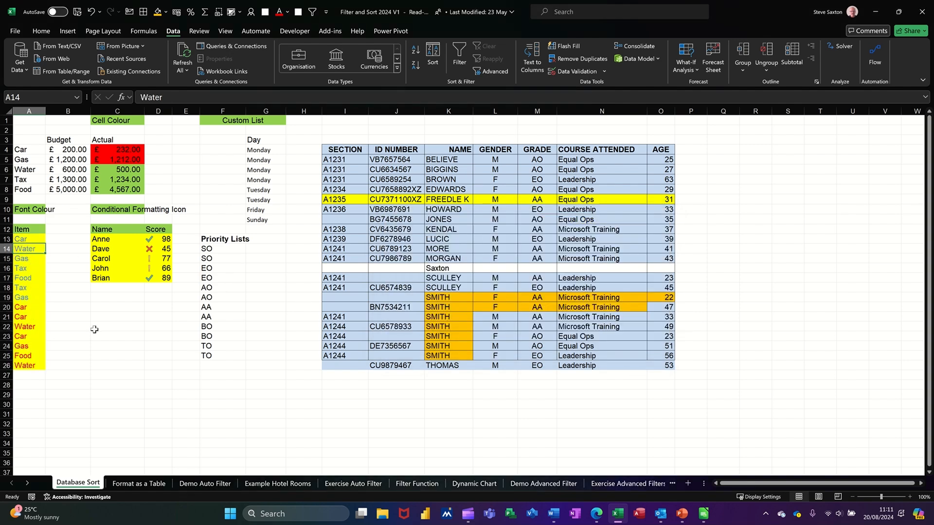
Set up a sort of the Name and Score table by the Score column's conditional formatting icon, with the green tick on top.
click(162, 252)
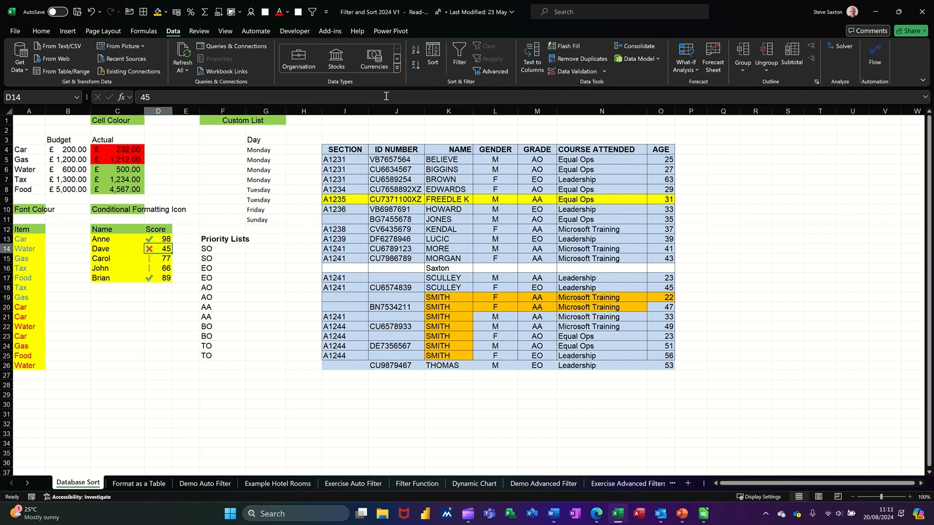
click(434, 54)
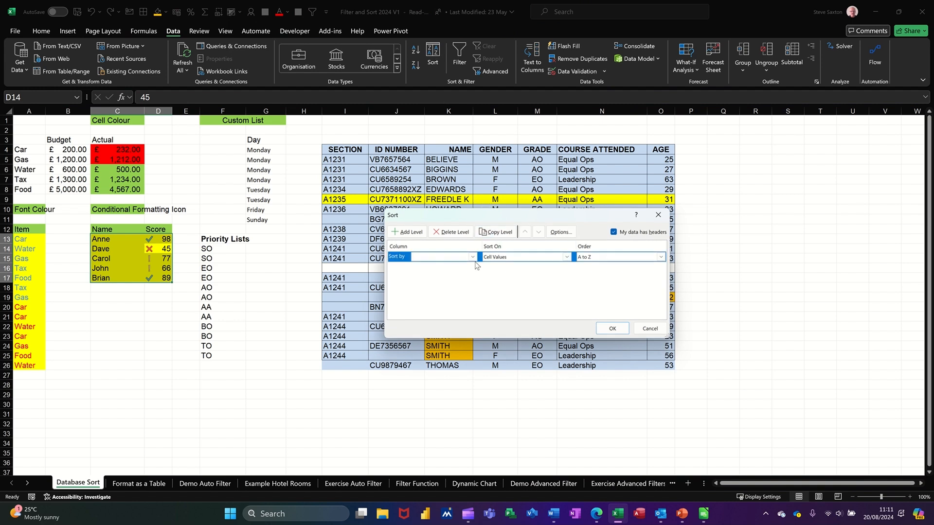
click(472, 258)
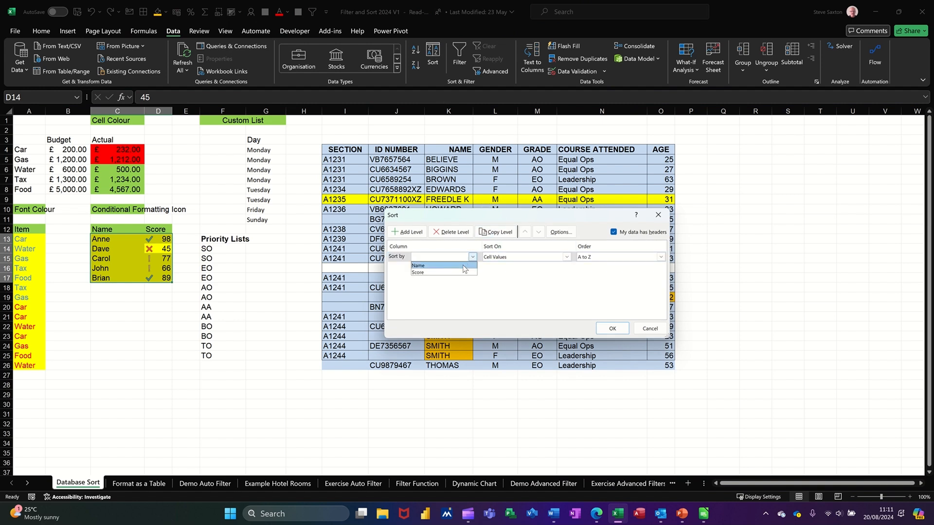
click(459, 274)
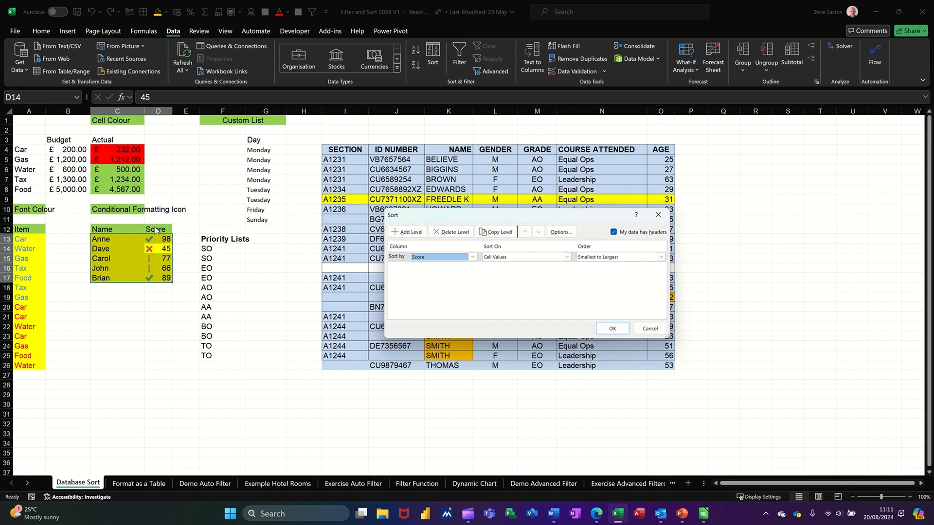
click(564, 258)
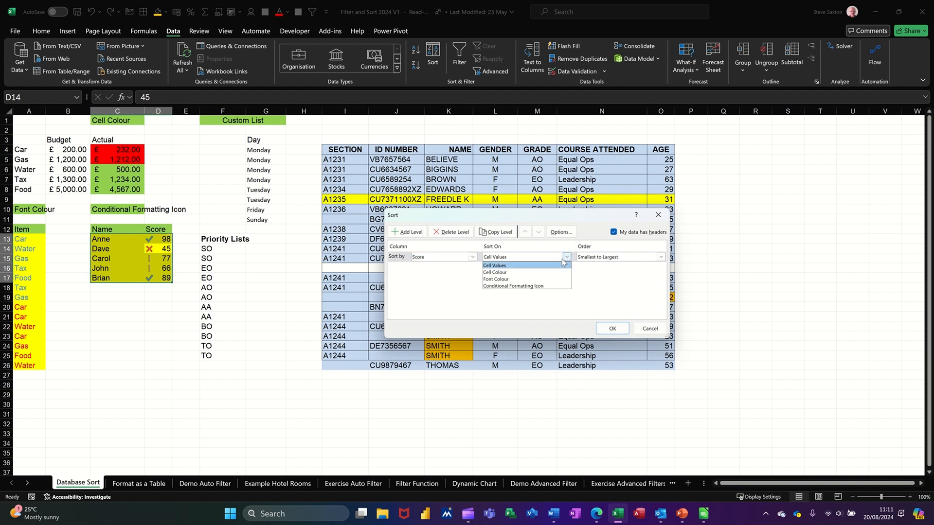
click(534, 287)
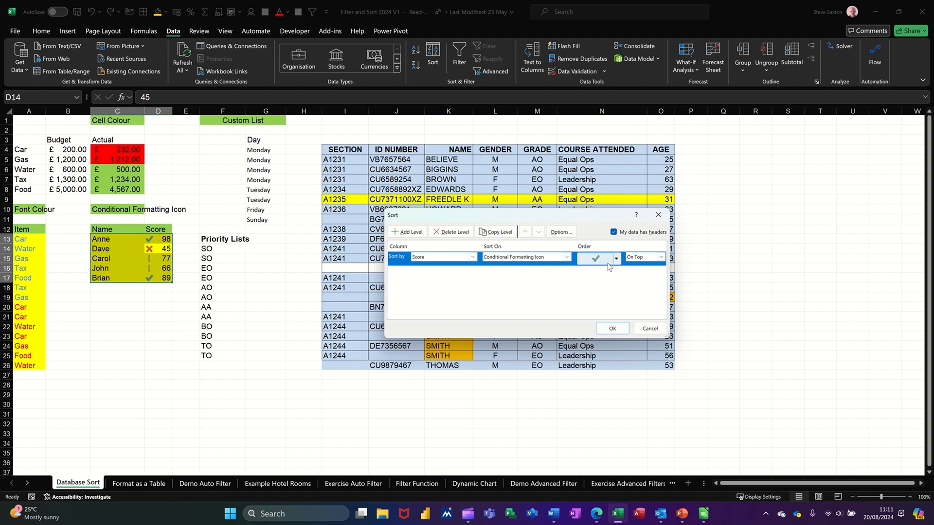
Add a second Score sort level by conditional formatting icon with the yellow exclamation mark on top, and apply the sort.
click(407, 232)
click(472, 271)
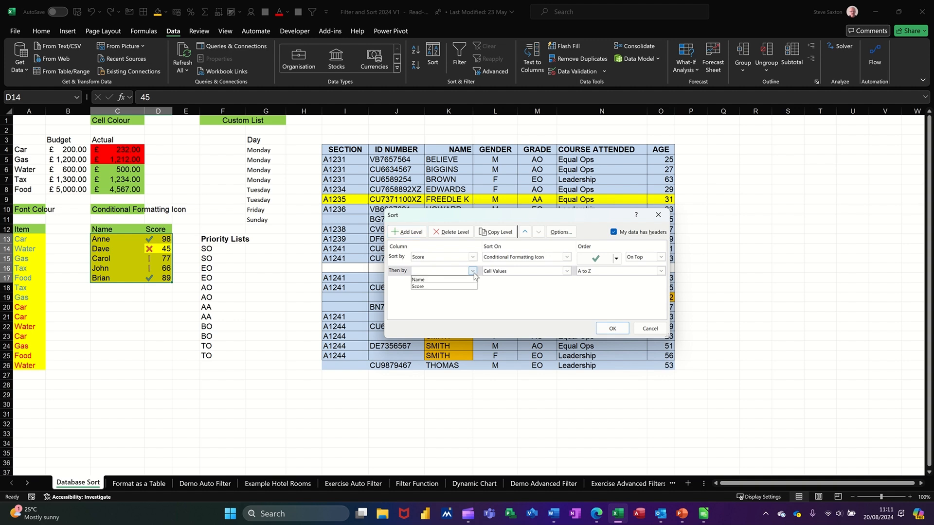
click(454, 287)
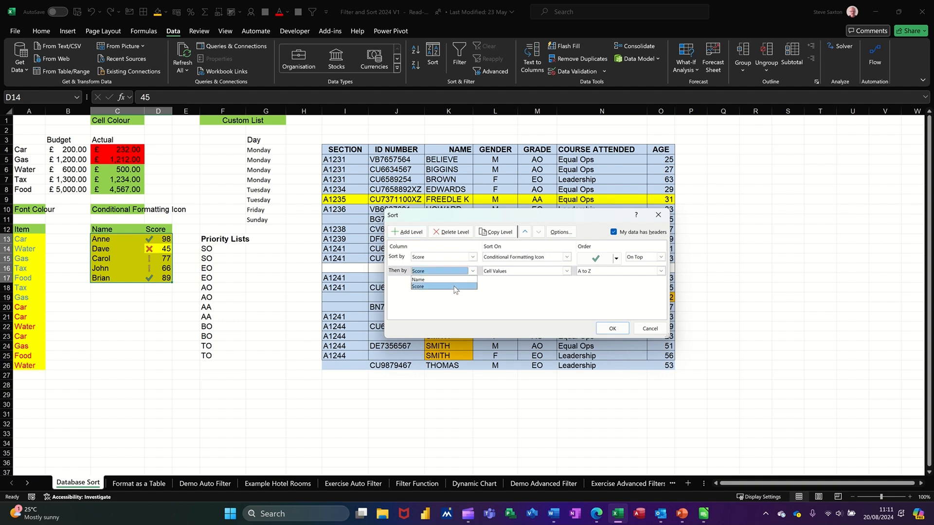
click(515, 272)
click(515, 301)
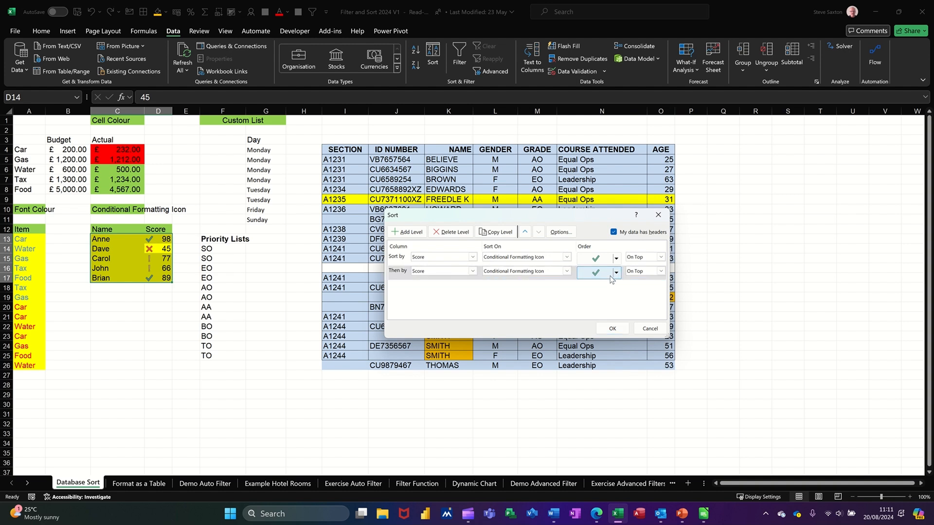
click(616, 273)
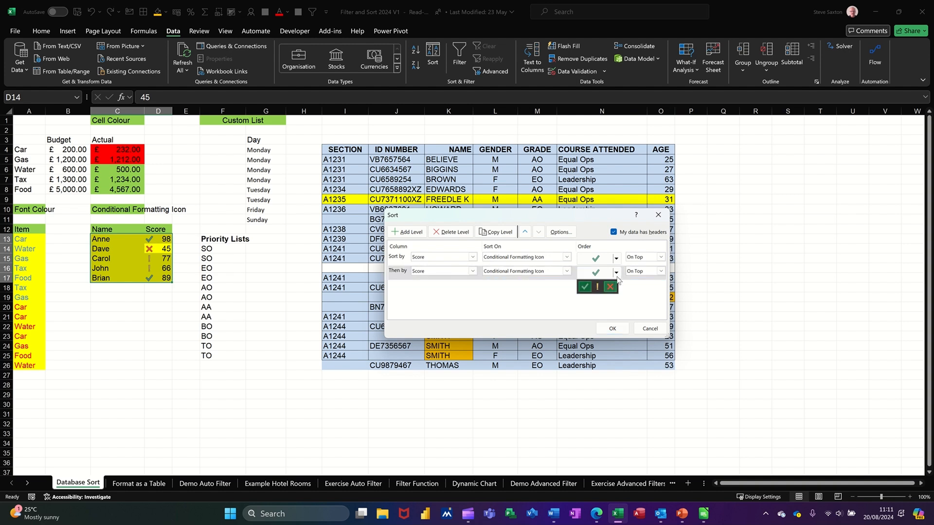
click(599, 288)
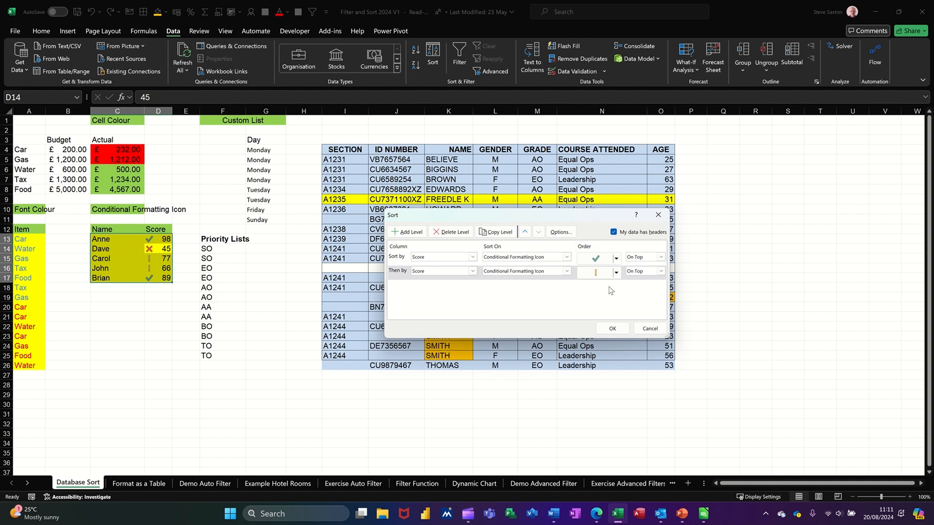
click(612, 330)
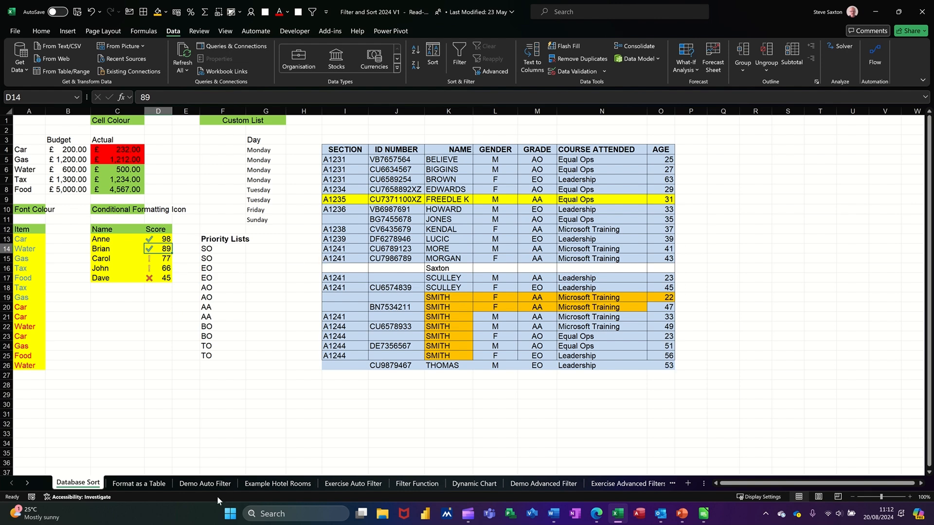
Format the data in D2:K23 on the Format as a Table sheet as a table with headers in a red medium style.
click(145, 484)
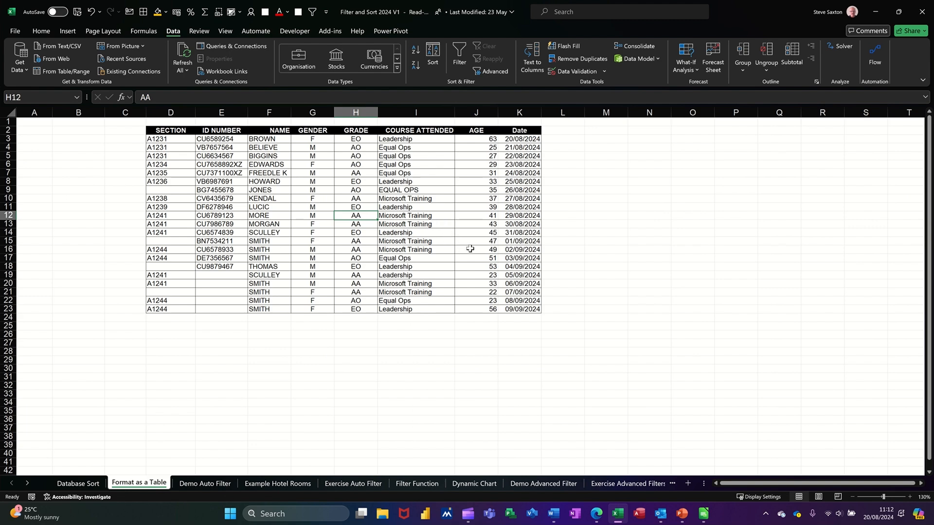
scroll(477, 260, up, 2)
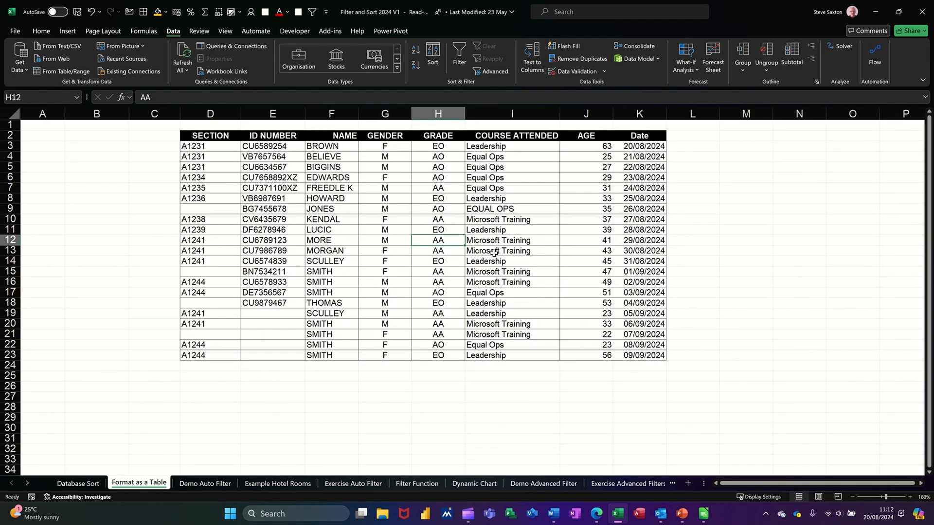
click(393, 212)
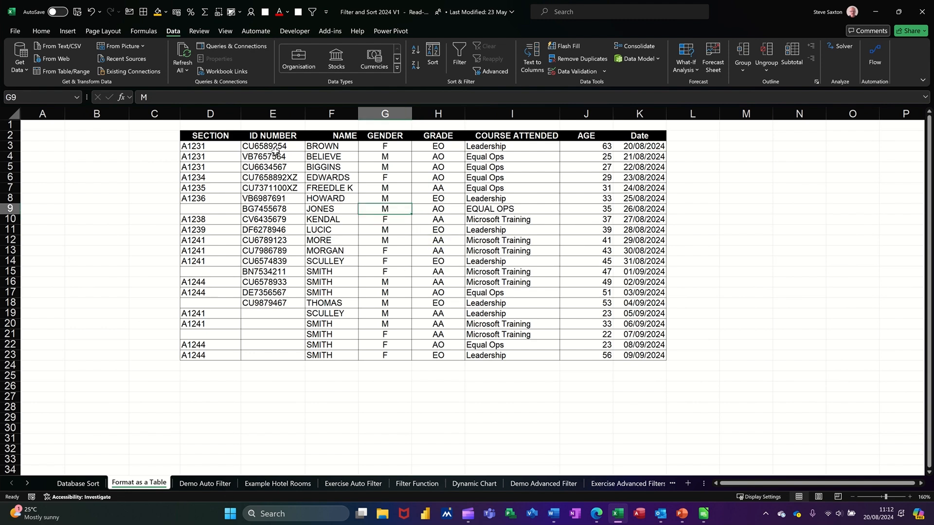
click(41, 31)
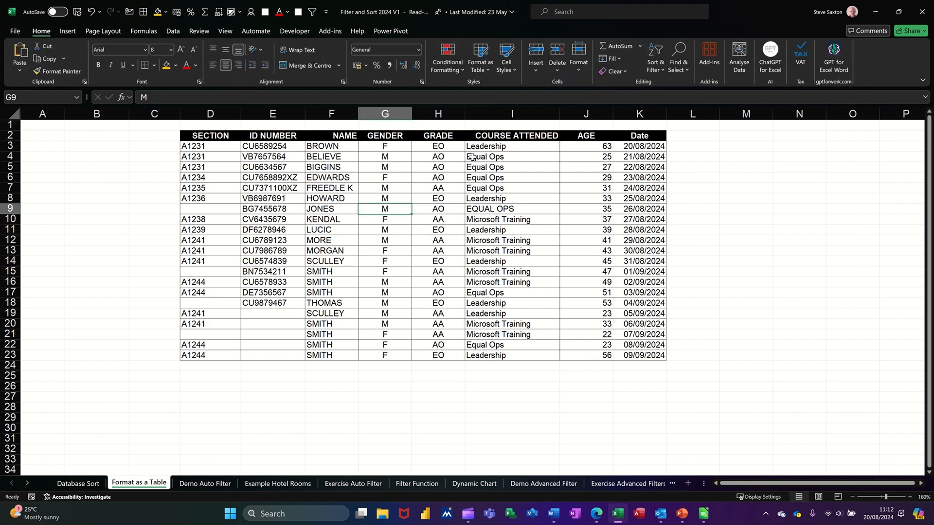
click(488, 69)
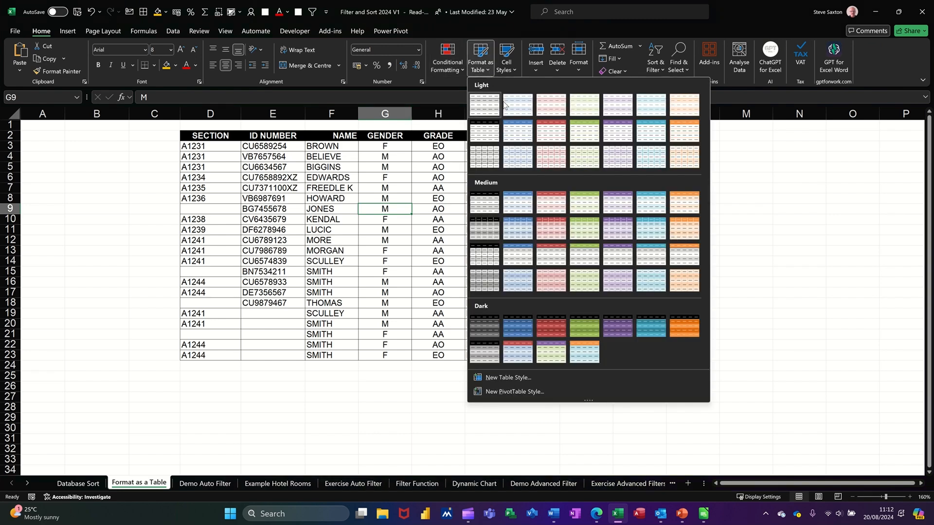
click(552, 233)
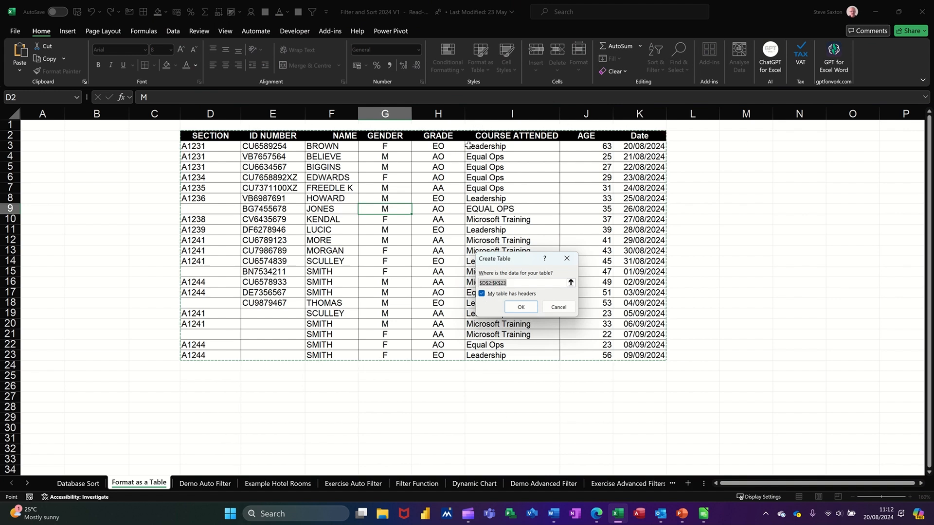
click(520, 307)
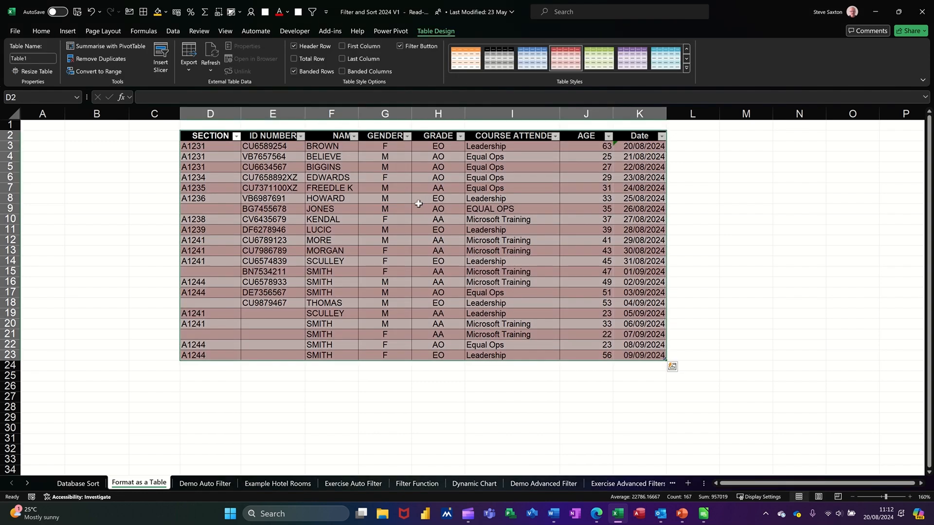
click(418, 203)
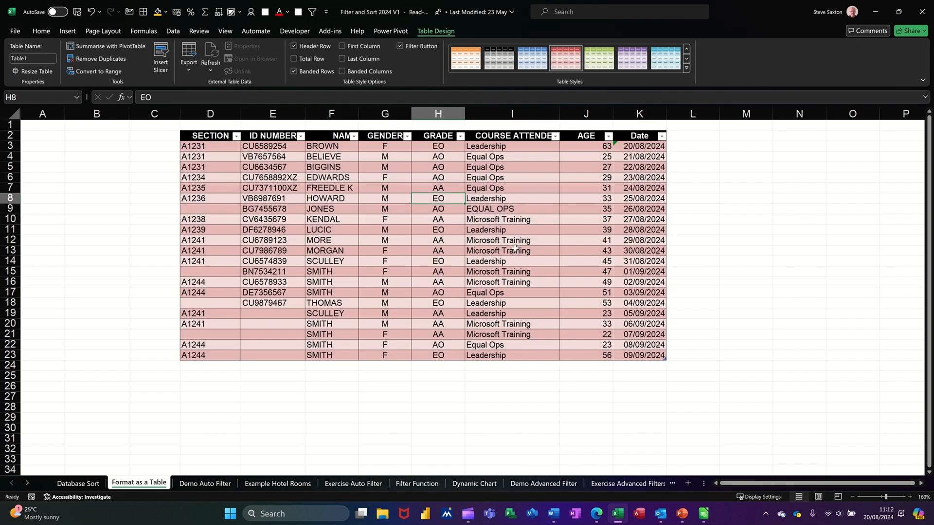
click(688, 69)
click(735, 57)
Turn on the First Column, Last Column, Banded Columns and Total Row options for the red table.
click(390, 229)
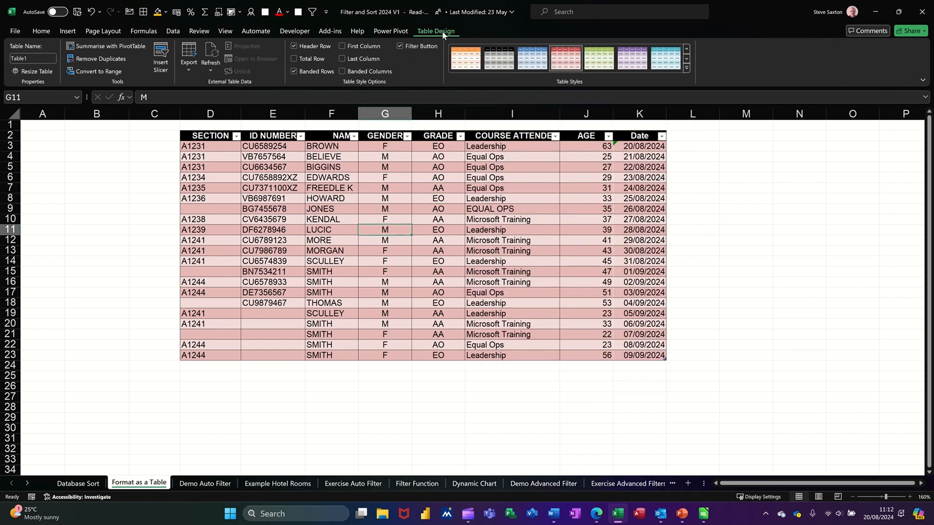
click(343, 45)
click(342, 58)
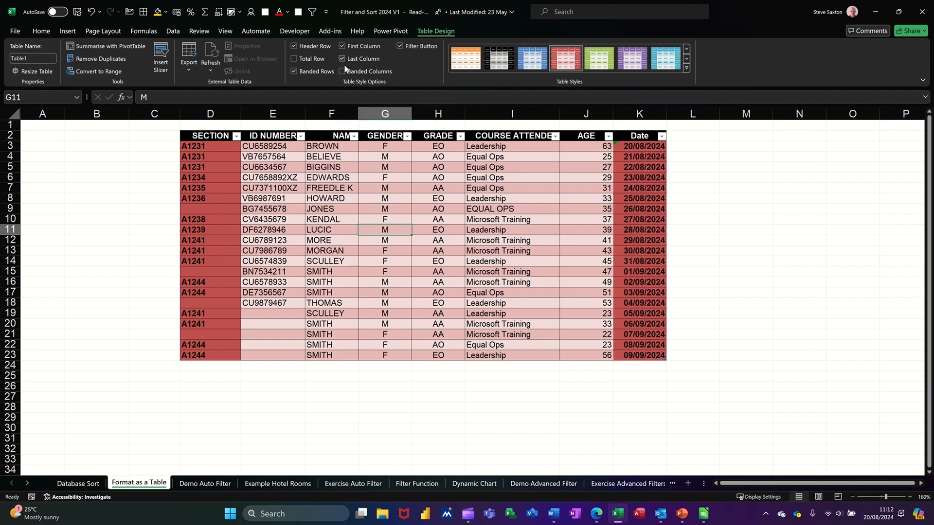
click(343, 71)
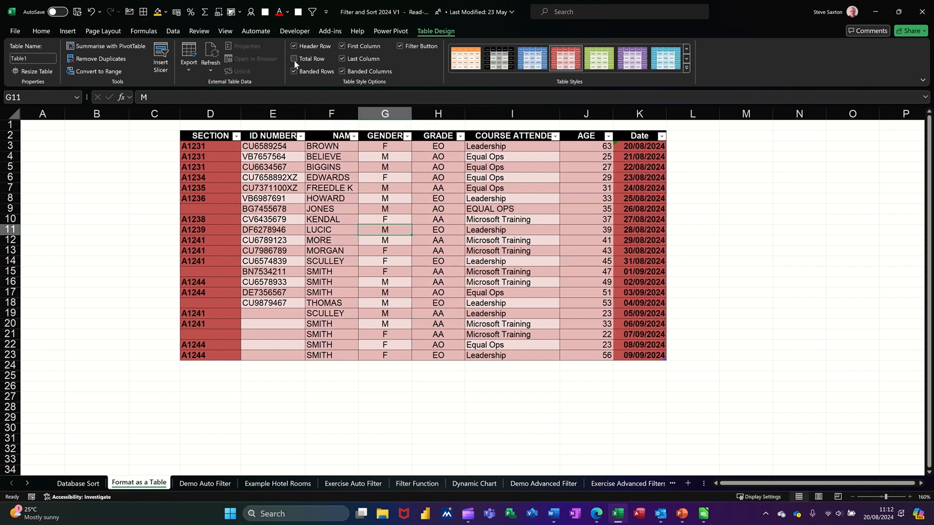
click(294, 59)
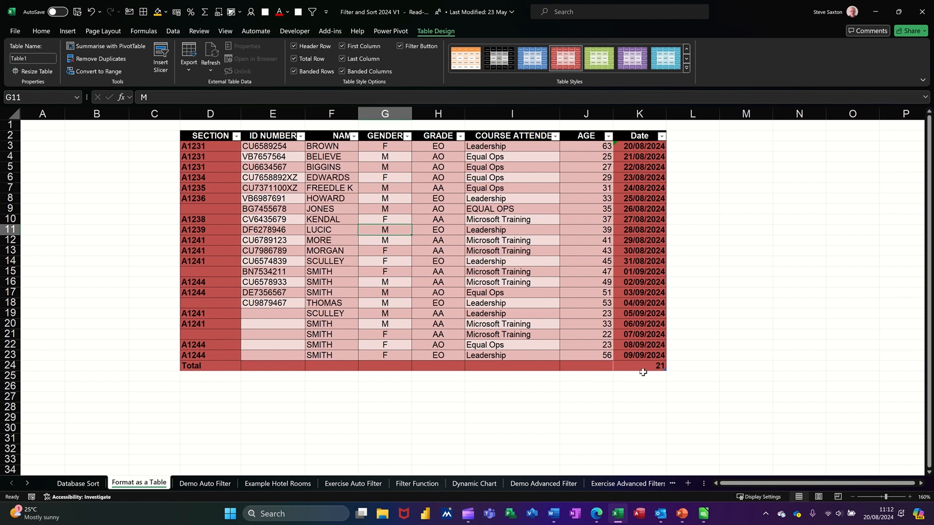
Set the total row cell of the AGE column to calculate the average.
click(588, 368)
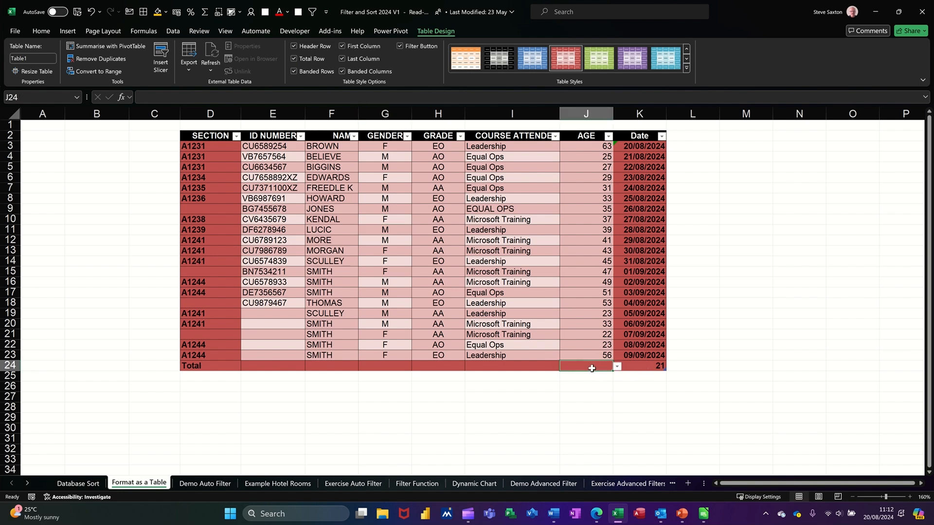
click(616, 367)
click(604, 389)
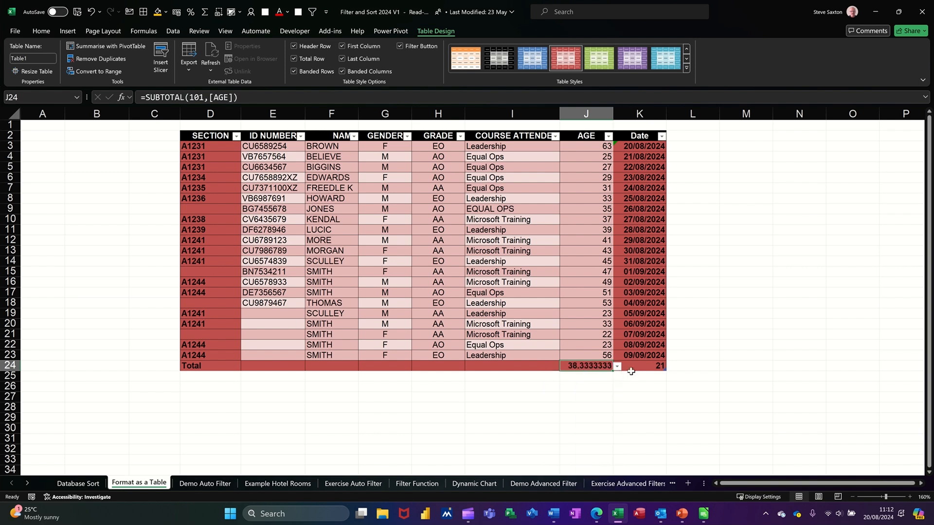
Check the summary functions offered for the Date column's total cell in K24.
click(660, 365)
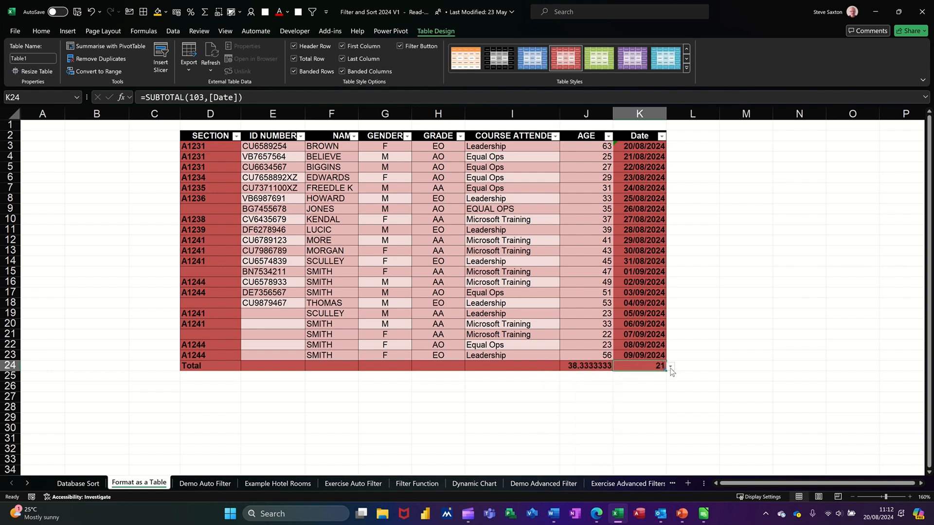
click(670, 368)
click(670, 368)
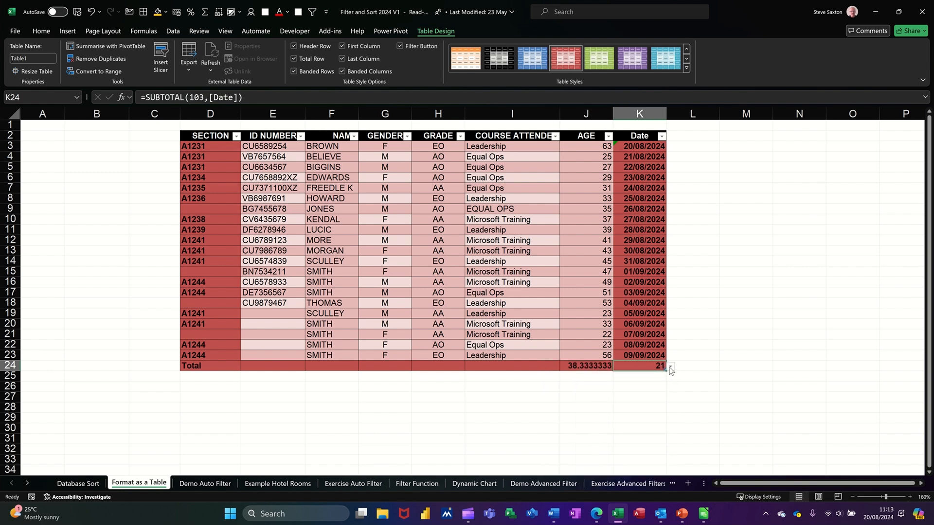
Turn off the Total Row, First Column and Last Column options for the red table.
click(589, 367)
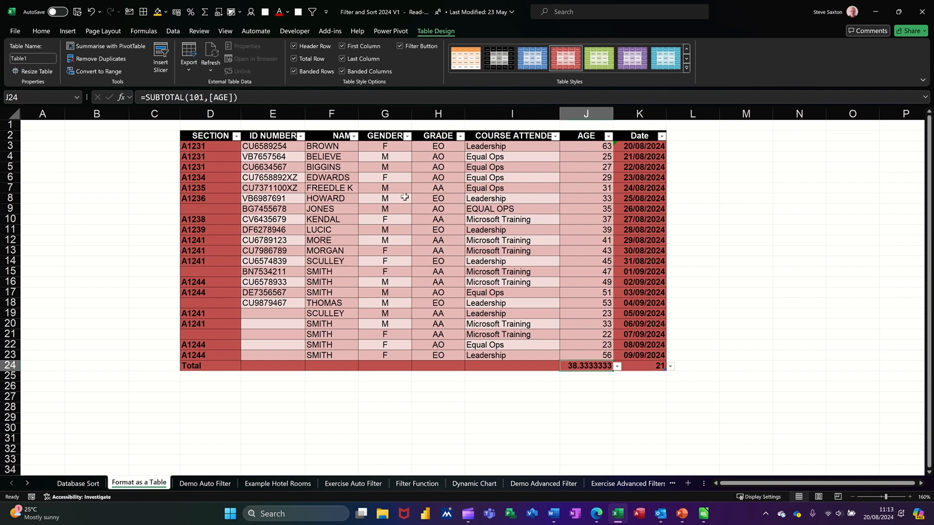
click(294, 59)
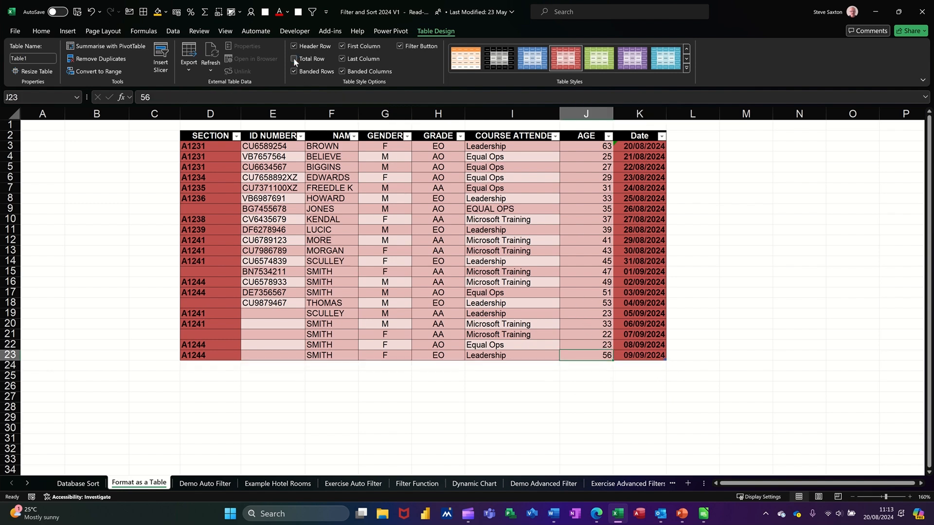
click(342, 46)
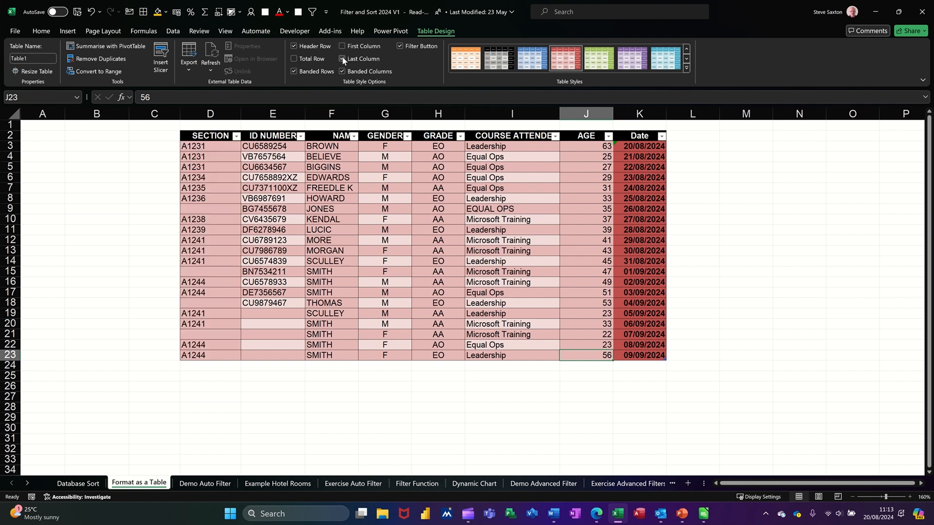
click(342, 59)
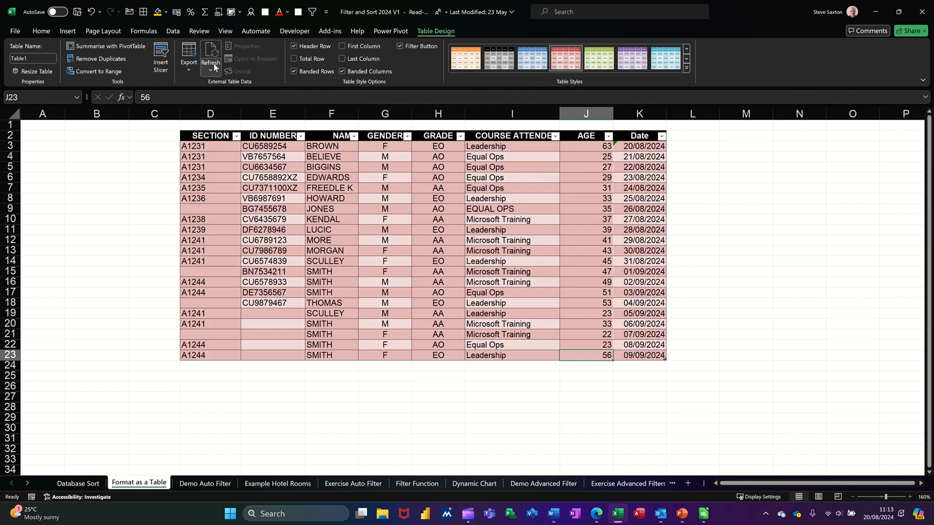
Insert slicers for GRADE and COURSE ATTENDED, placing GRADE over columns A to C and COURSE ATTENDED beside the Date column.
click(160, 54)
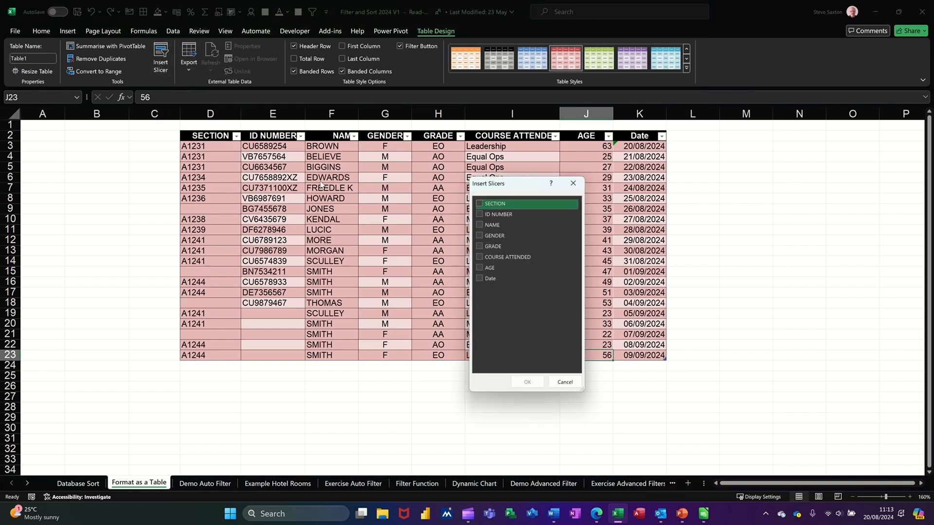
click(481, 247)
click(483, 258)
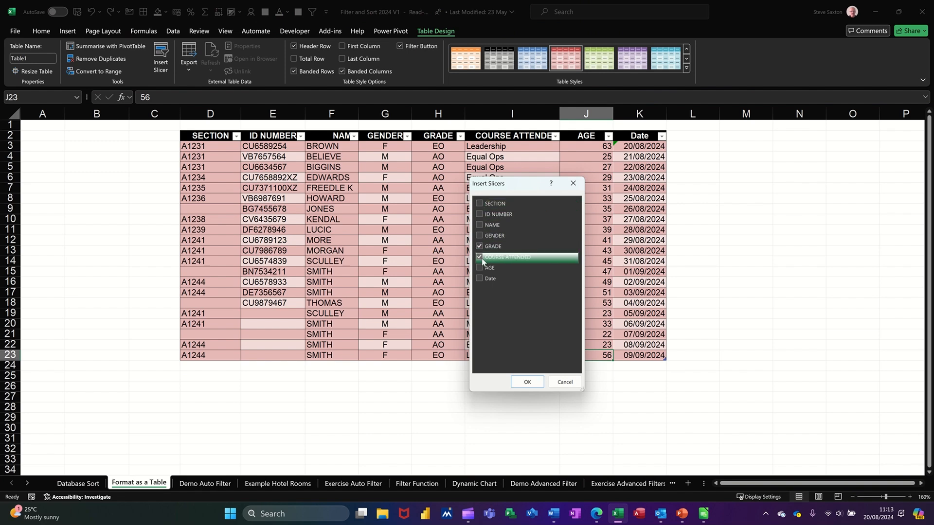
click(527, 382)
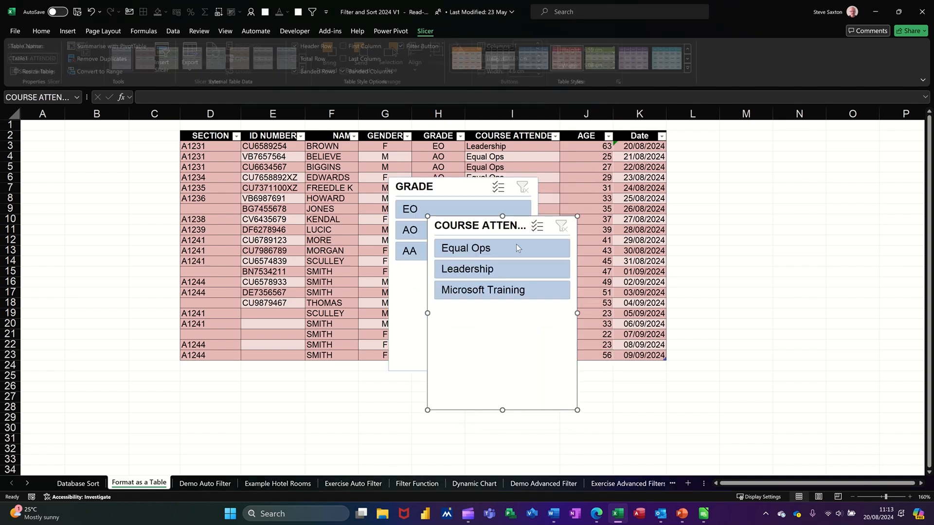
drag(482, 226, 739, 142)
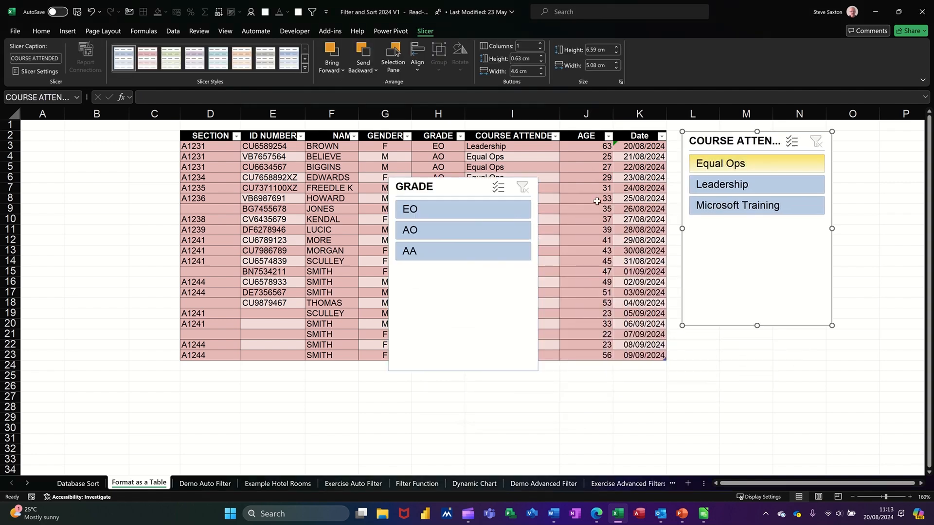
drag(452, 187, 90, 142)
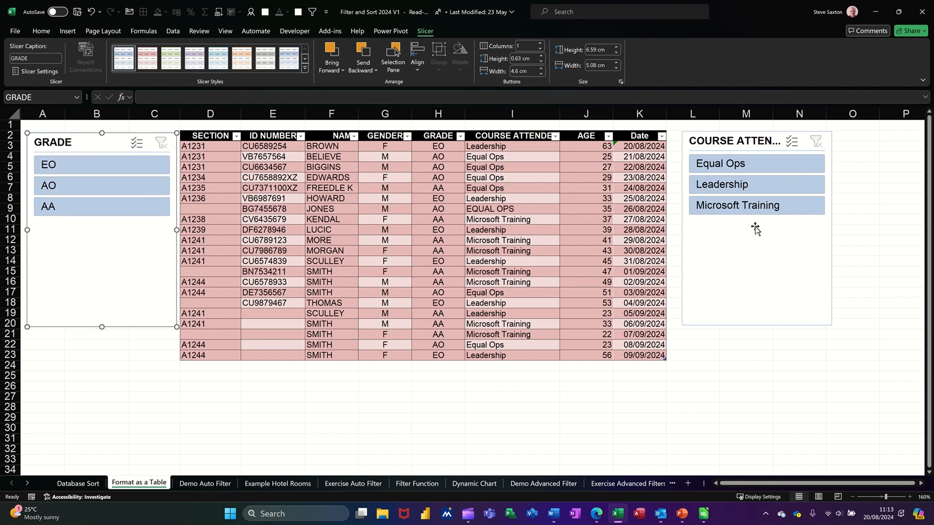
Use the COURSE ATTENDED slicer to filter the table by Leadership and by Equal Ops in turn, clearing the filter after each.
click(724, 189)
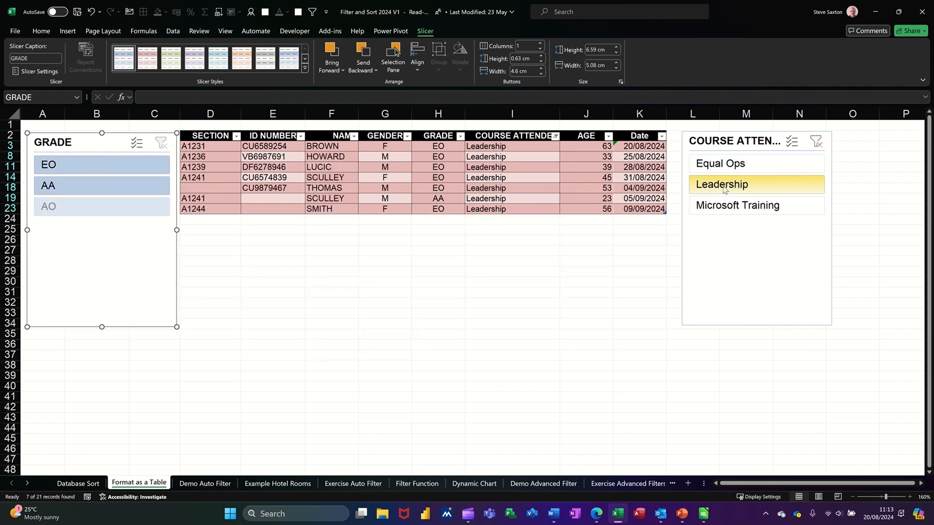
click(817, 142)
click(796, 161)
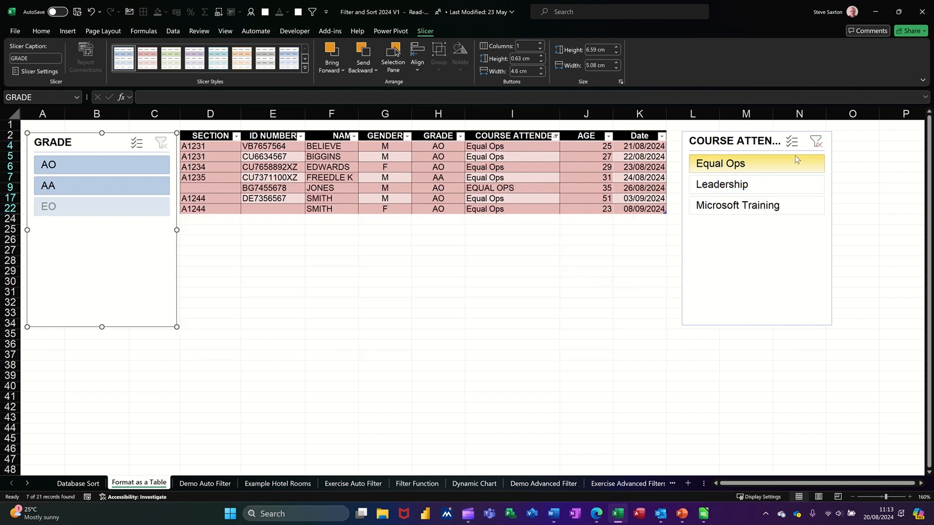
click(816, 142)
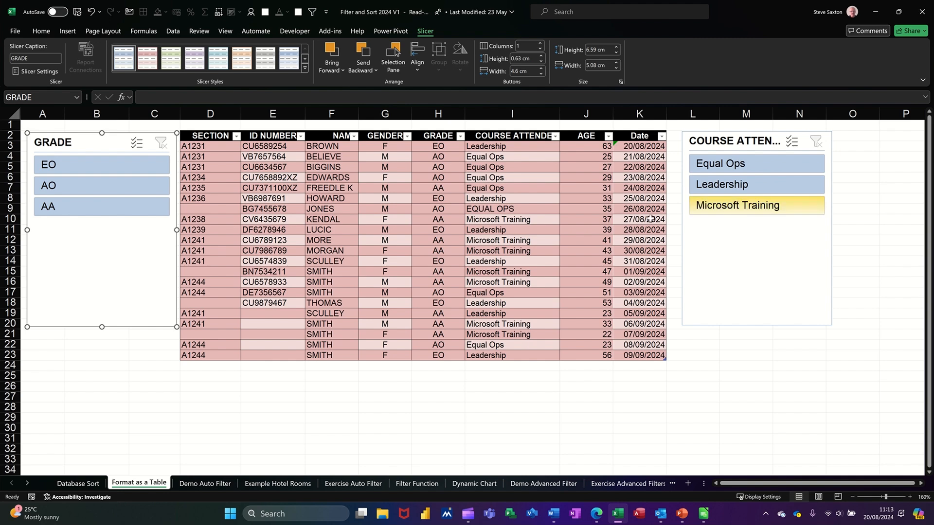
Slice the table by grade EO and by grade AO, try Equal Ops together with AO, and clear the course filter.
click(88, 168)
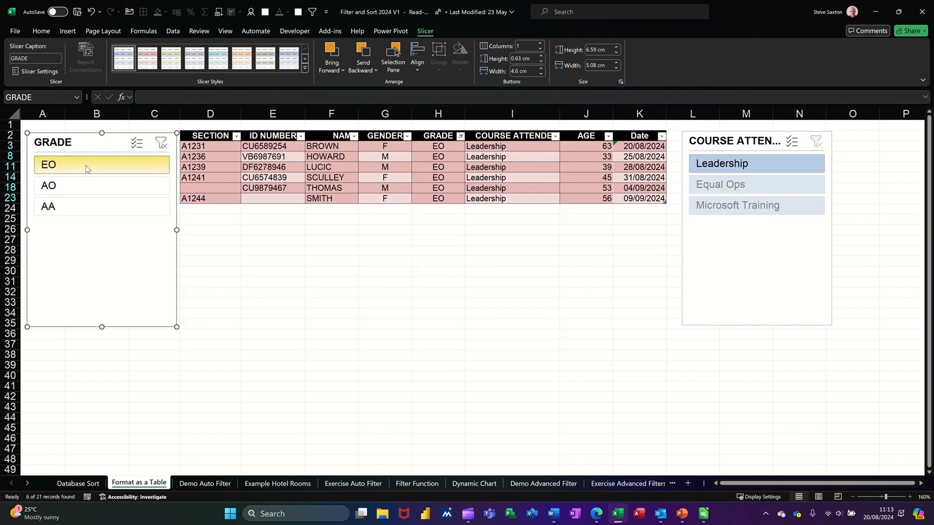
click(160, 143)
click(115, 186)
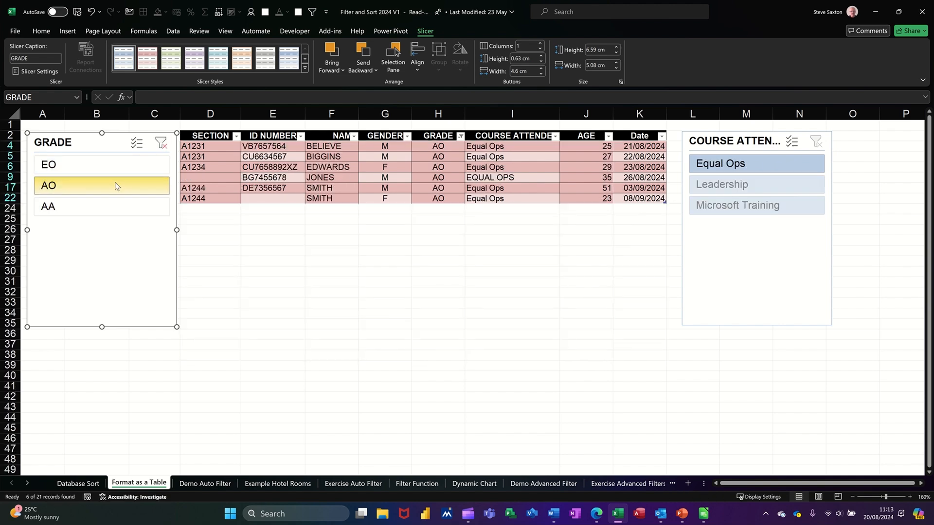
click(740, 168)
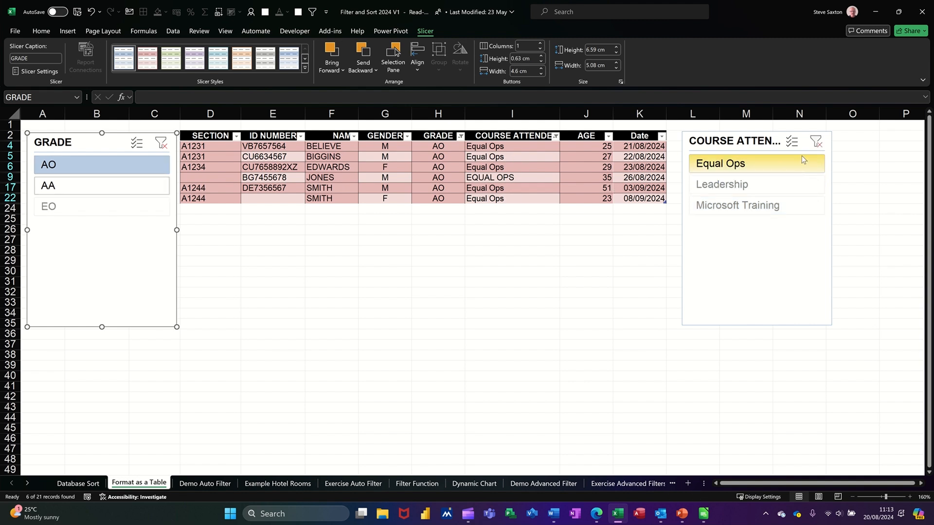
click(816, 142)
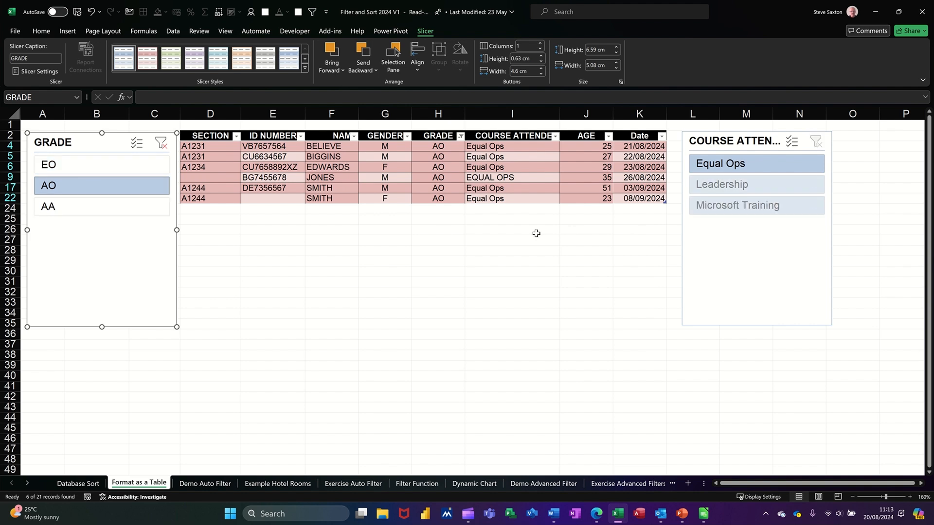
Slice the table by grade AA combined with the Leadership course, and clear both slicer filters.
click(105, 212)
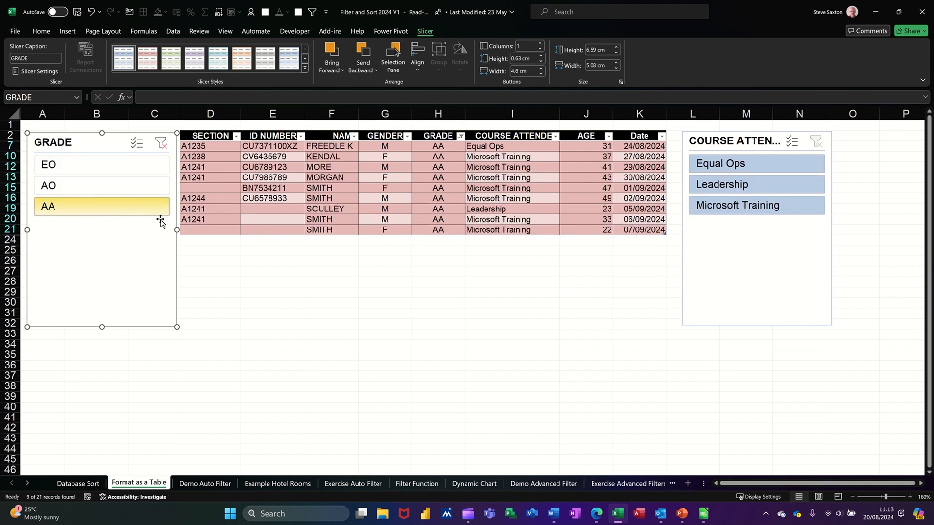
click(738, 189)
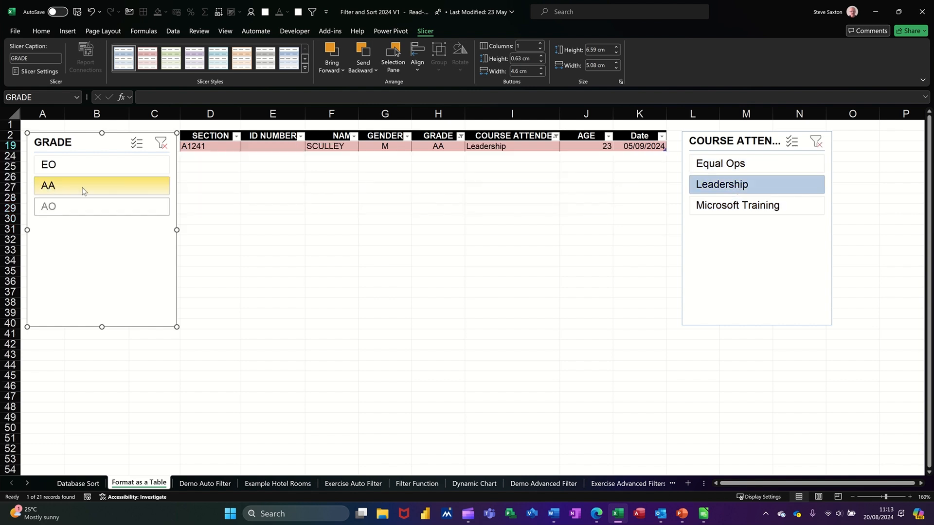
click(815, 142)
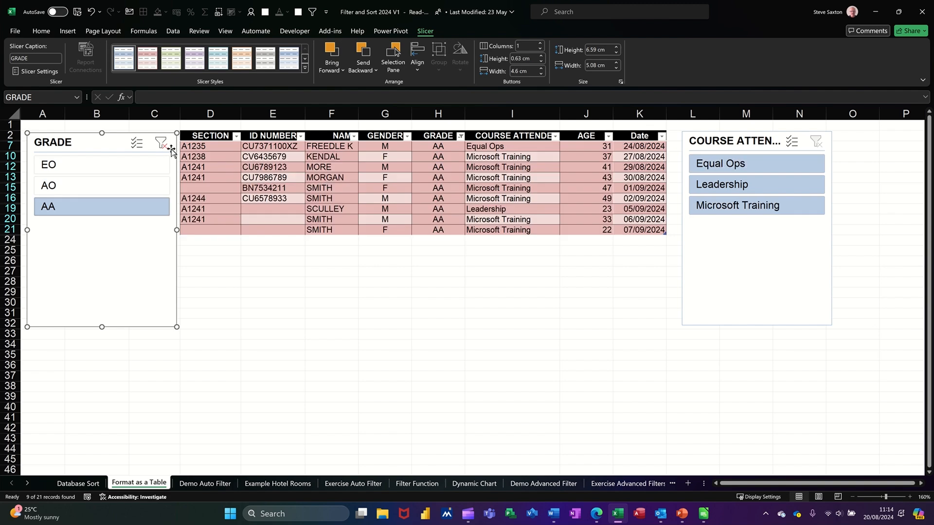
click(162, 144)
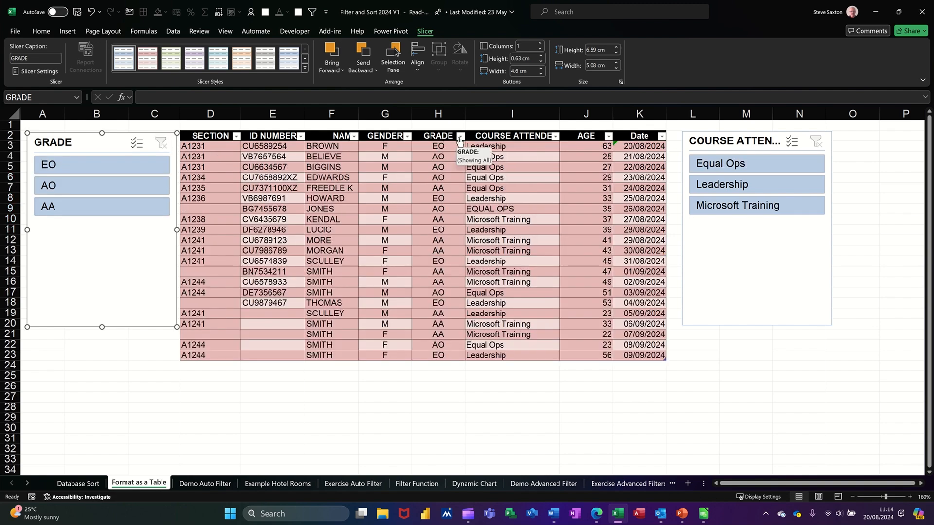
Extend the table with a new row by entering A1111 in D24 under the SECTION column.
click(207, 365)
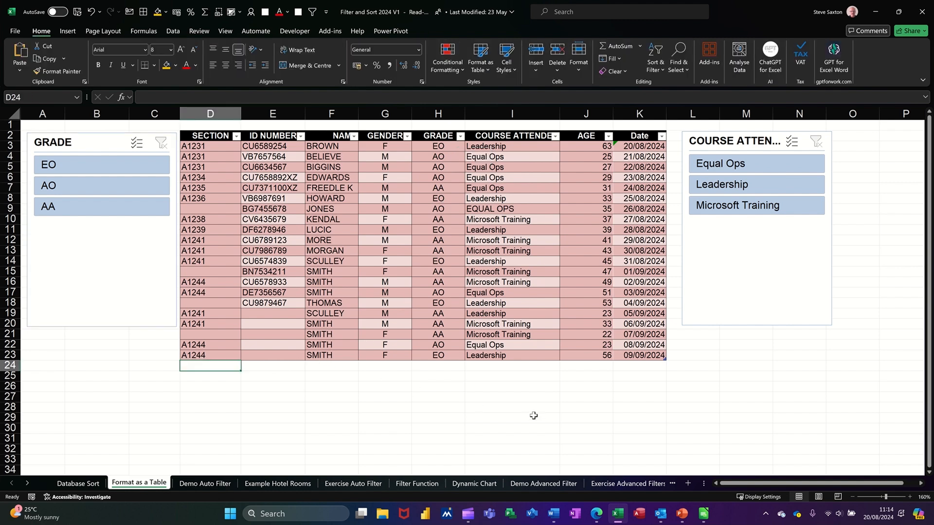
text(A1111)
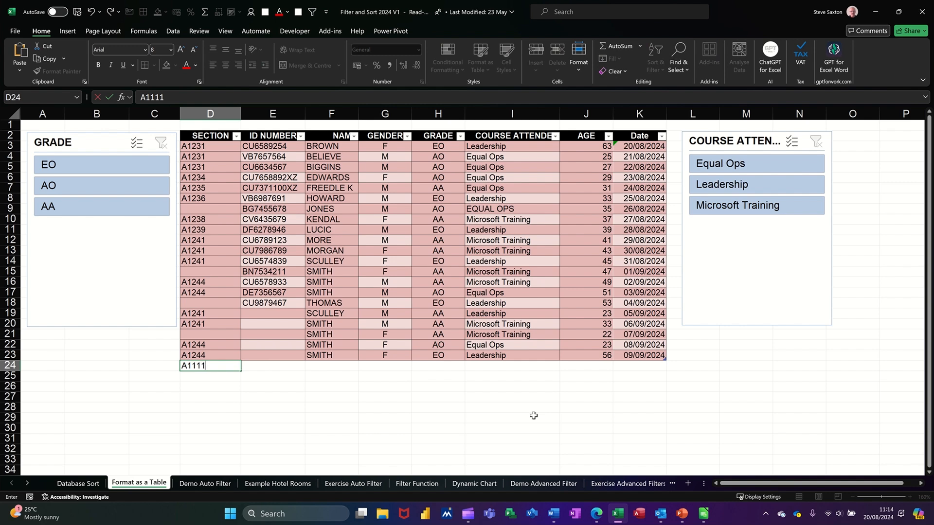
key(Tab)
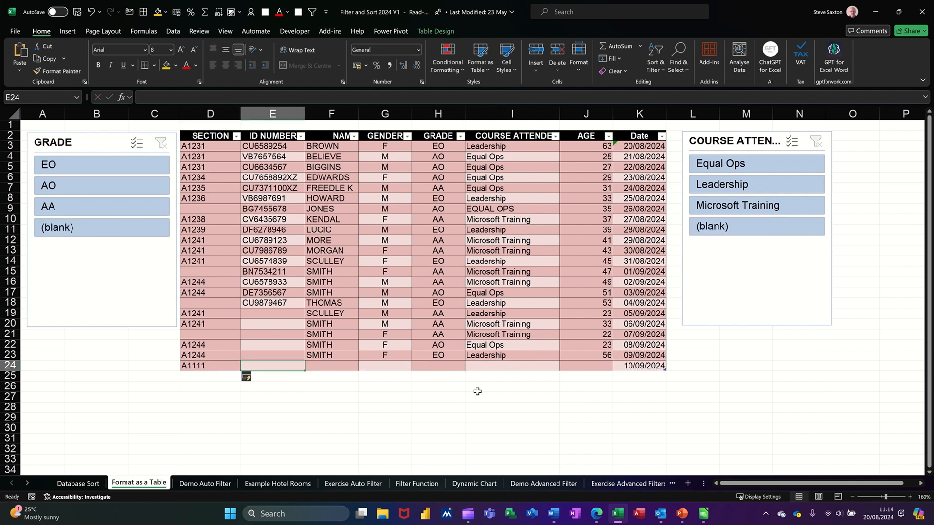
Move the COURSE ATTENDED slicer clear of column L and add a table column headed Test in L2.
drag(766, 142, 849, 150)
click(698, 140)
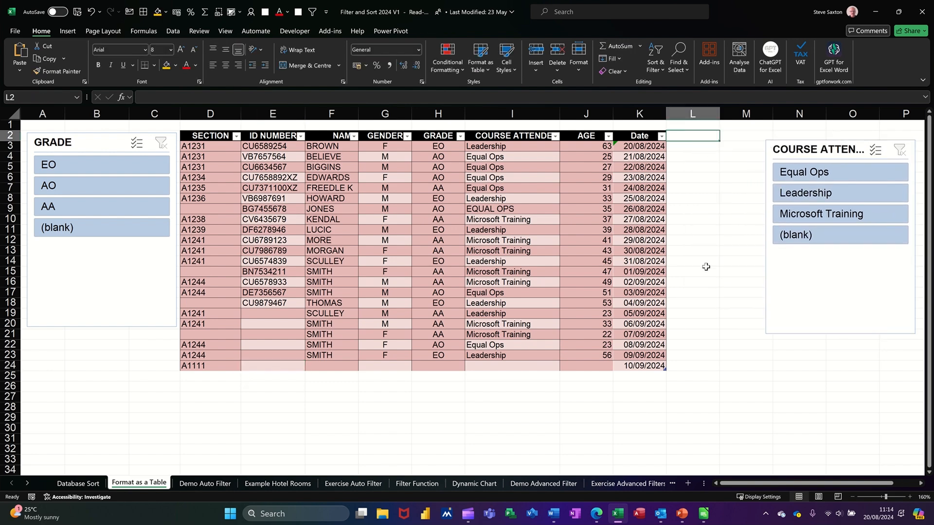
text(Test)
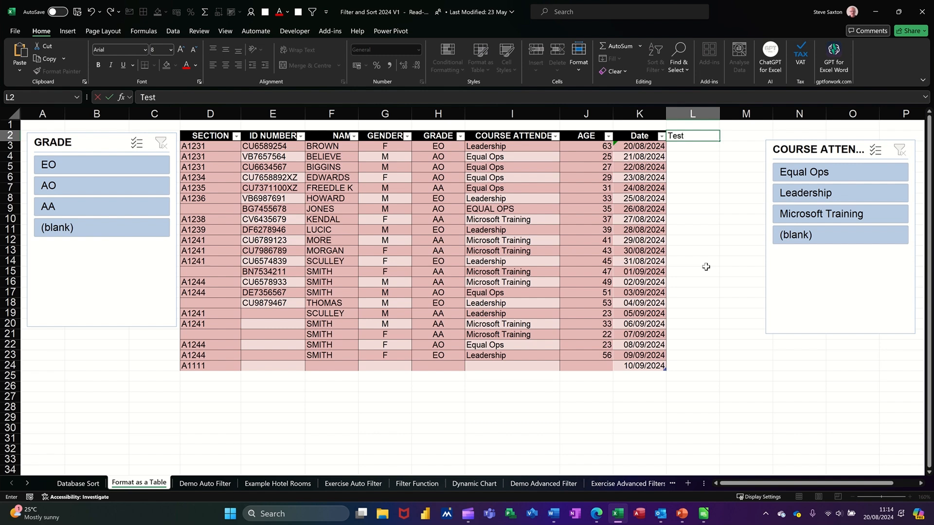
key(Return)
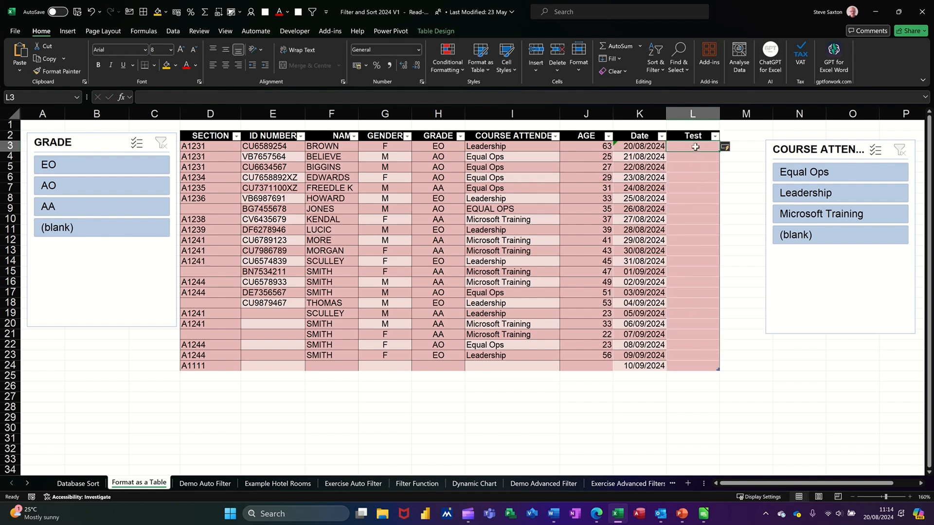
text(=)
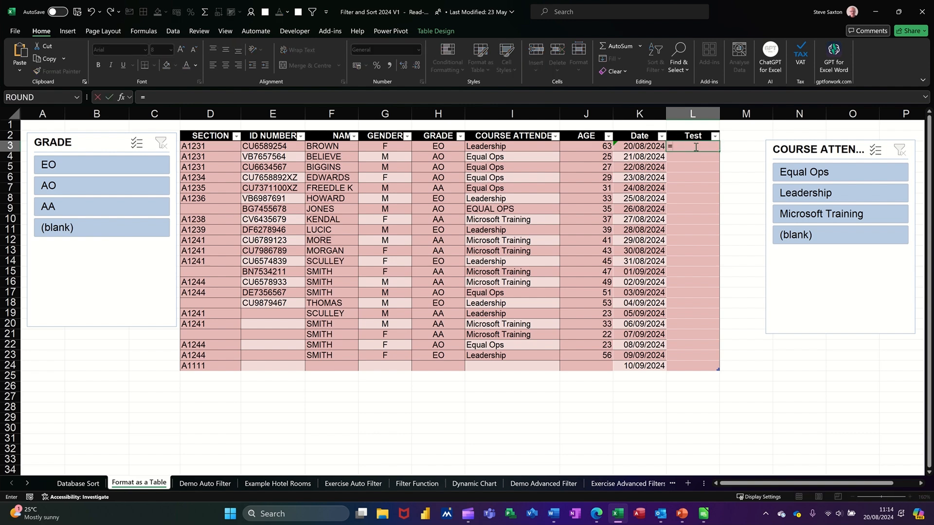
click(580, 146)
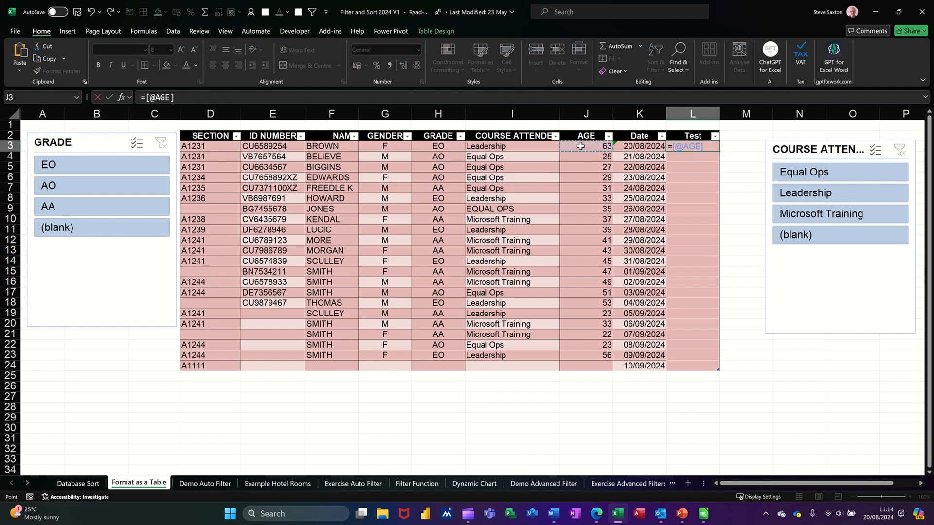
text(+10)
click(109, 98)
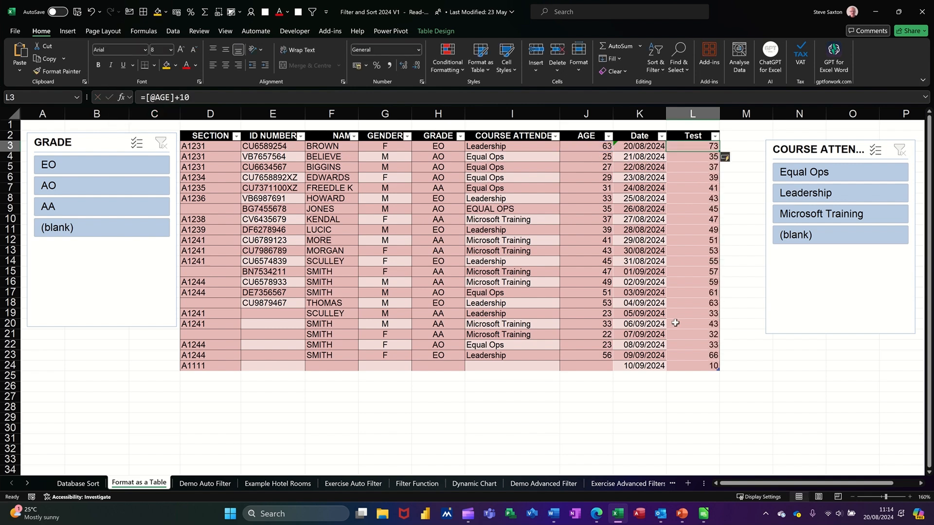